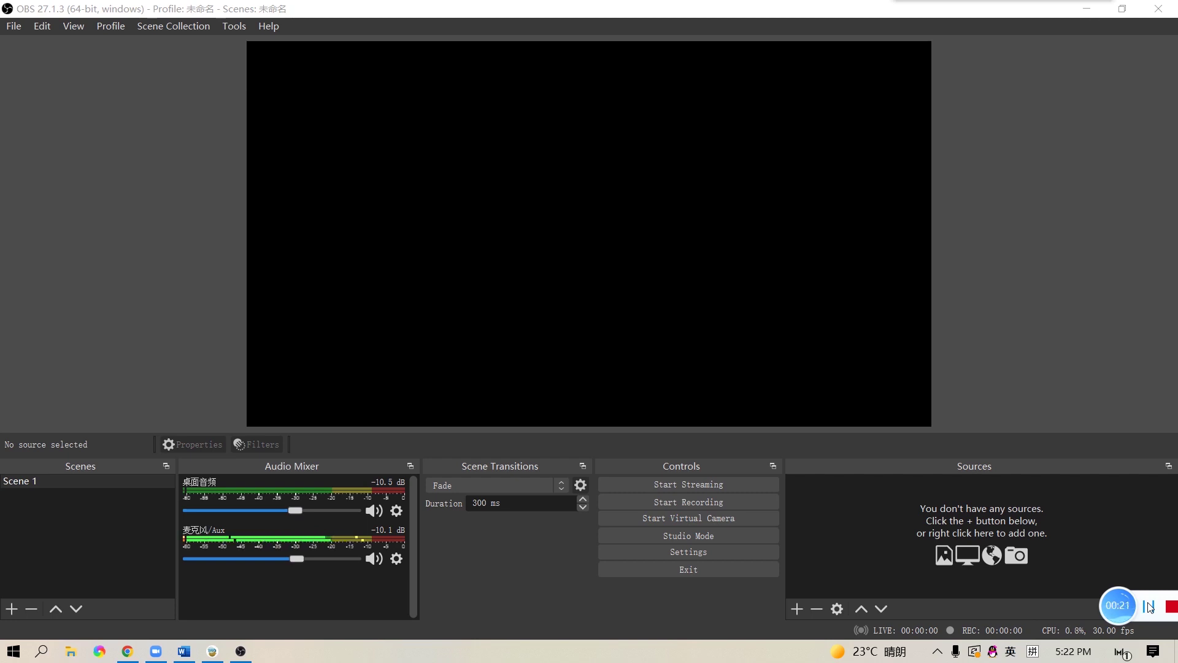
Step: Add two new scenes named zoom and zoom2
click(11, 608)
text(zoom)
key(Return)
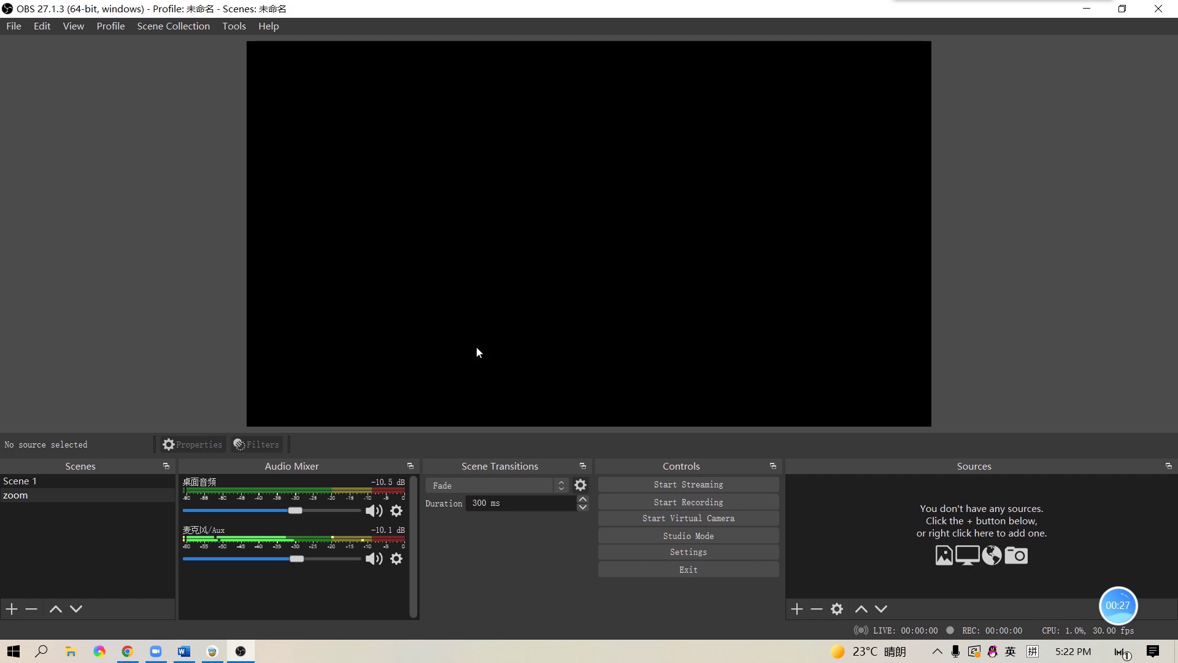
click(12, 608)
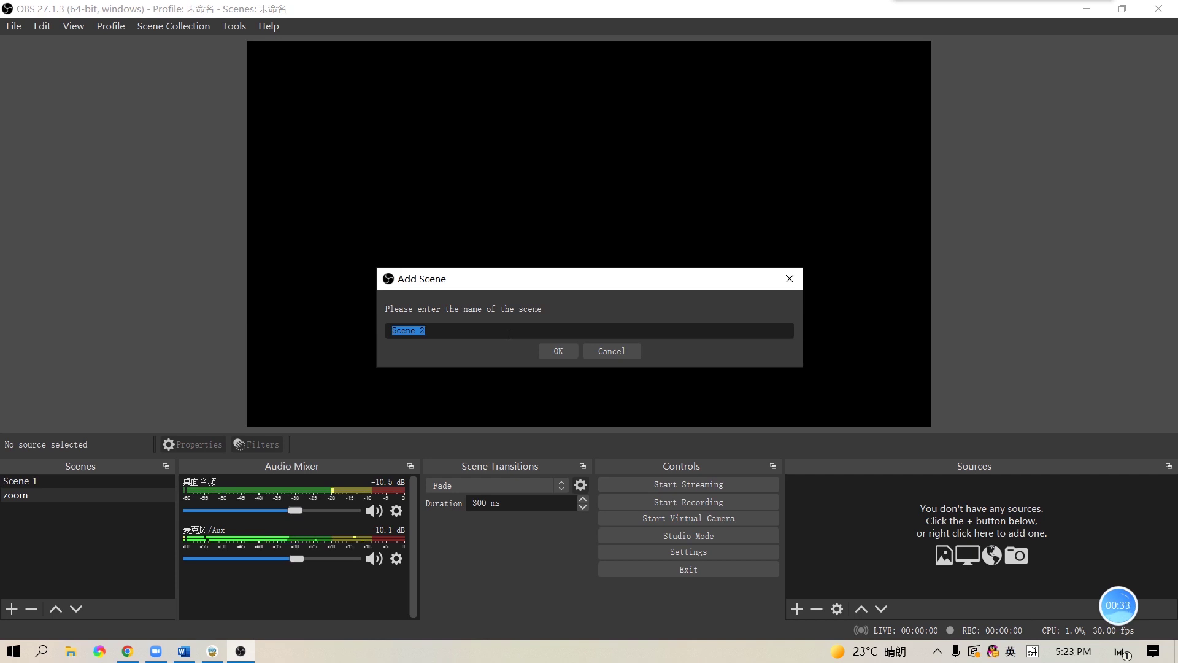
text(zoom1)
key(Return)
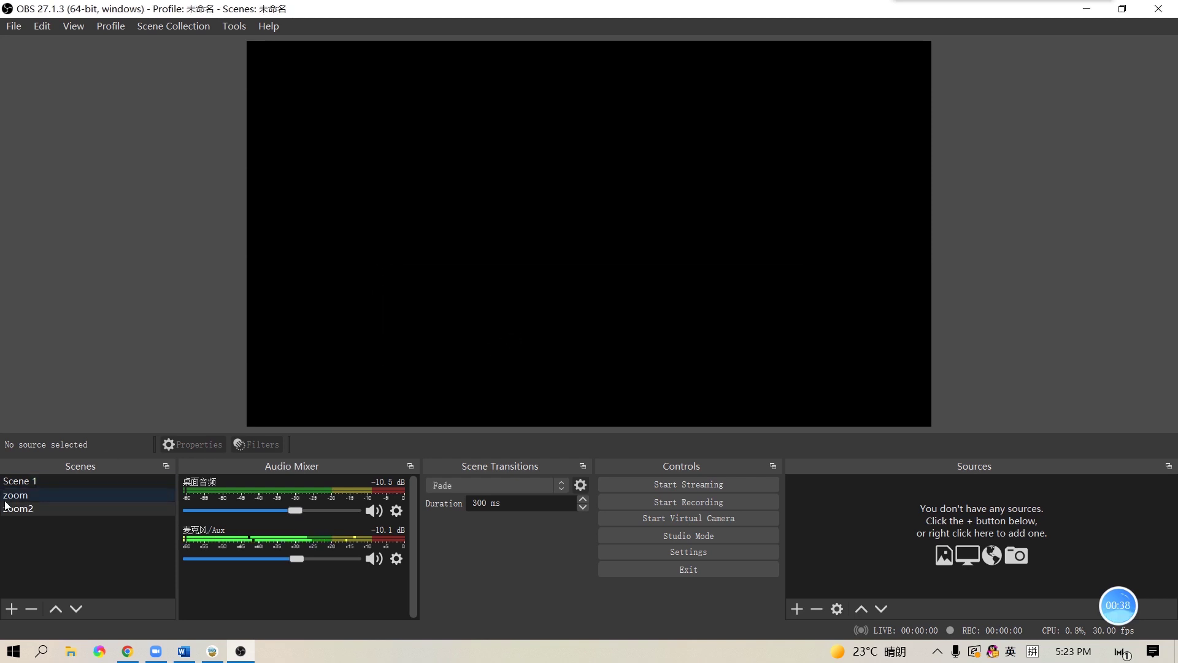
Step: Add a Video Capture Device source to the zoom scene, using UHD Camera as its device, and leave Studio Mode off
click(23, 498)
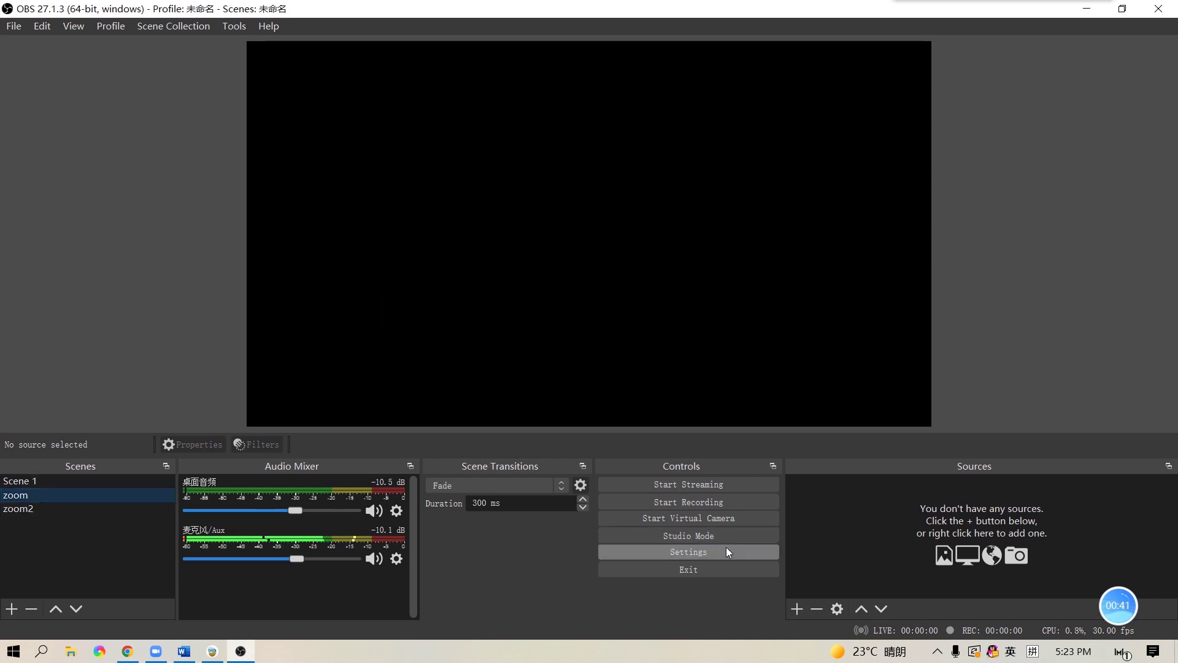
click(799, 606)
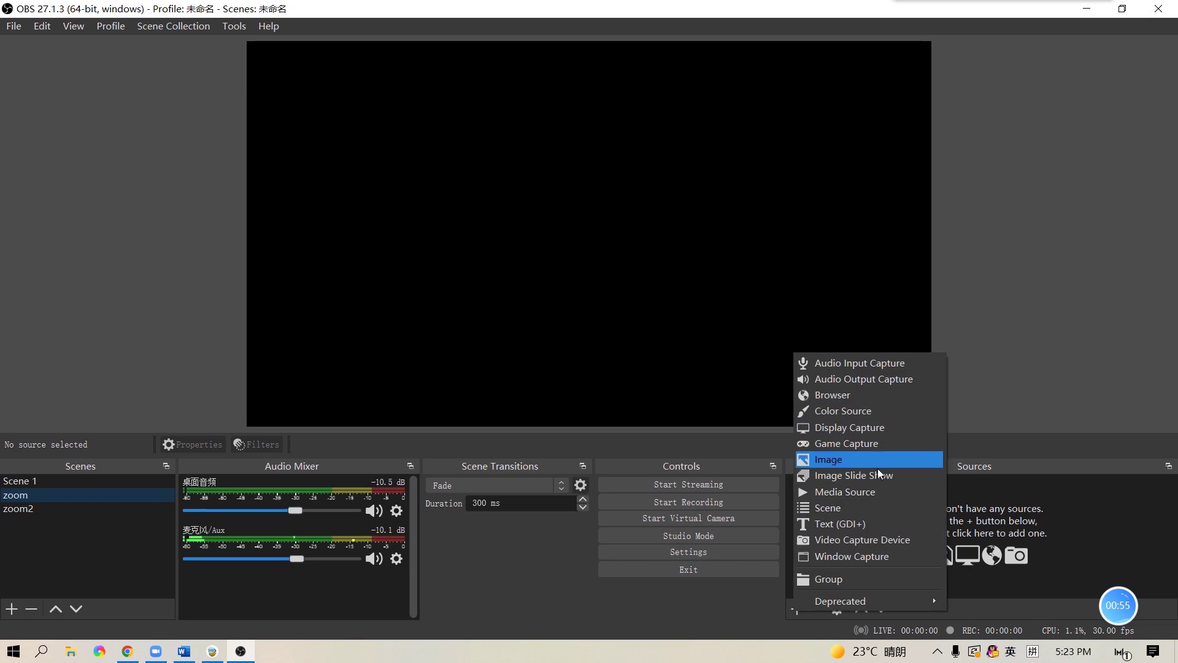
click(862, 540)
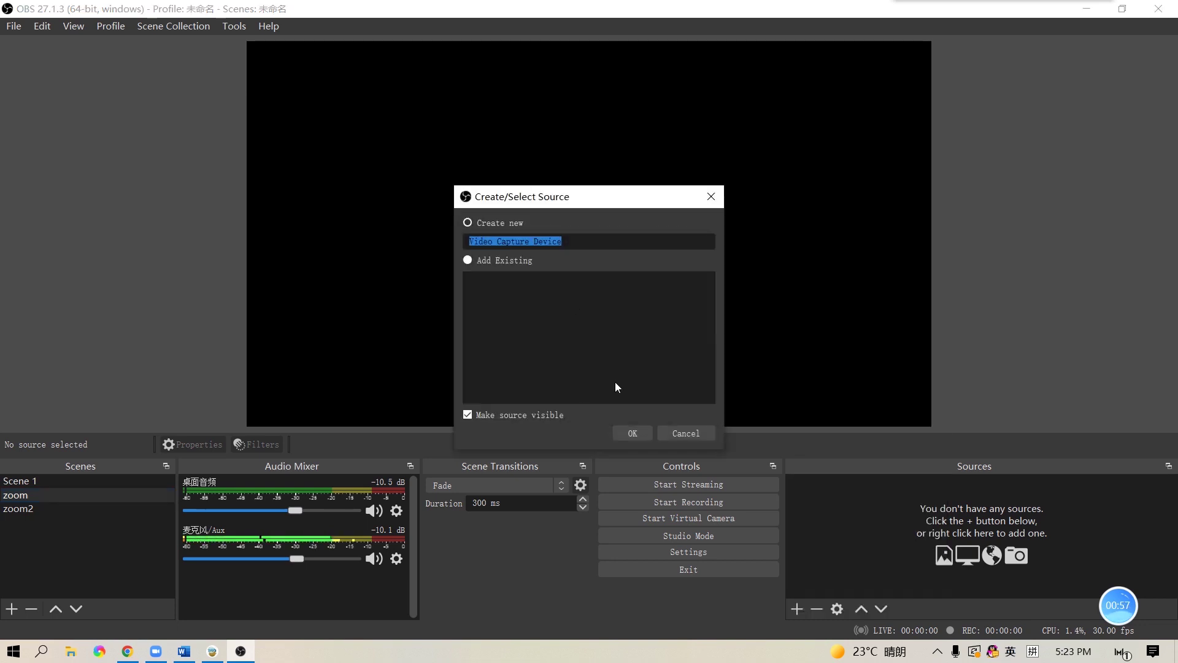
click(626, 432)
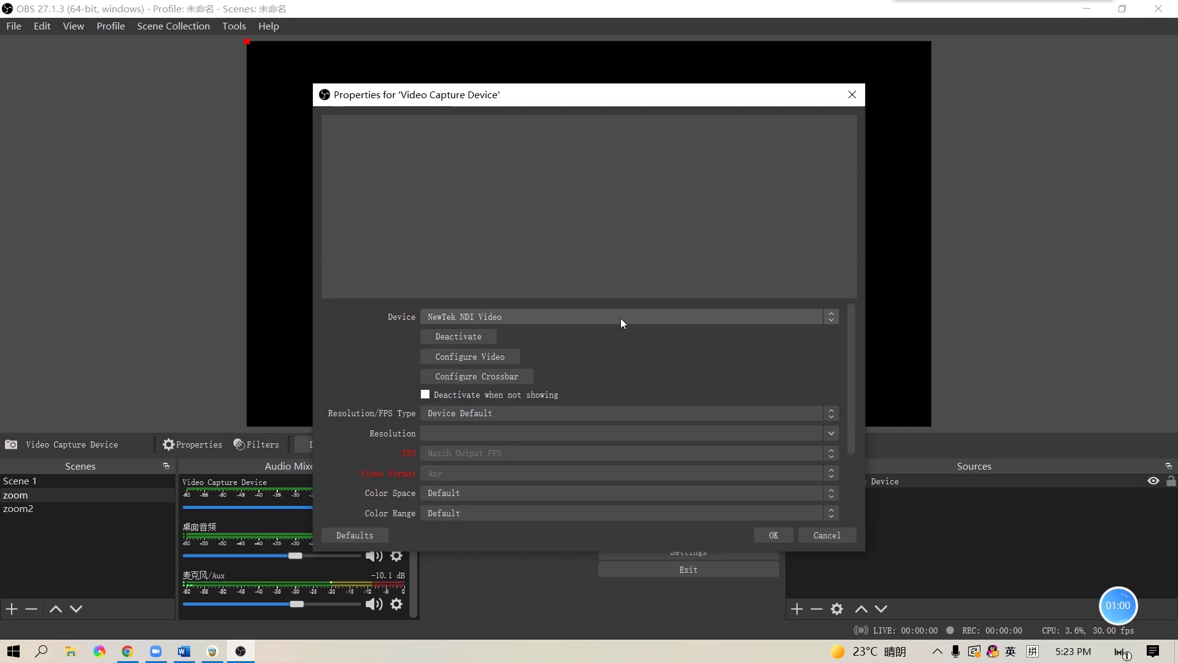
click(621, 318)
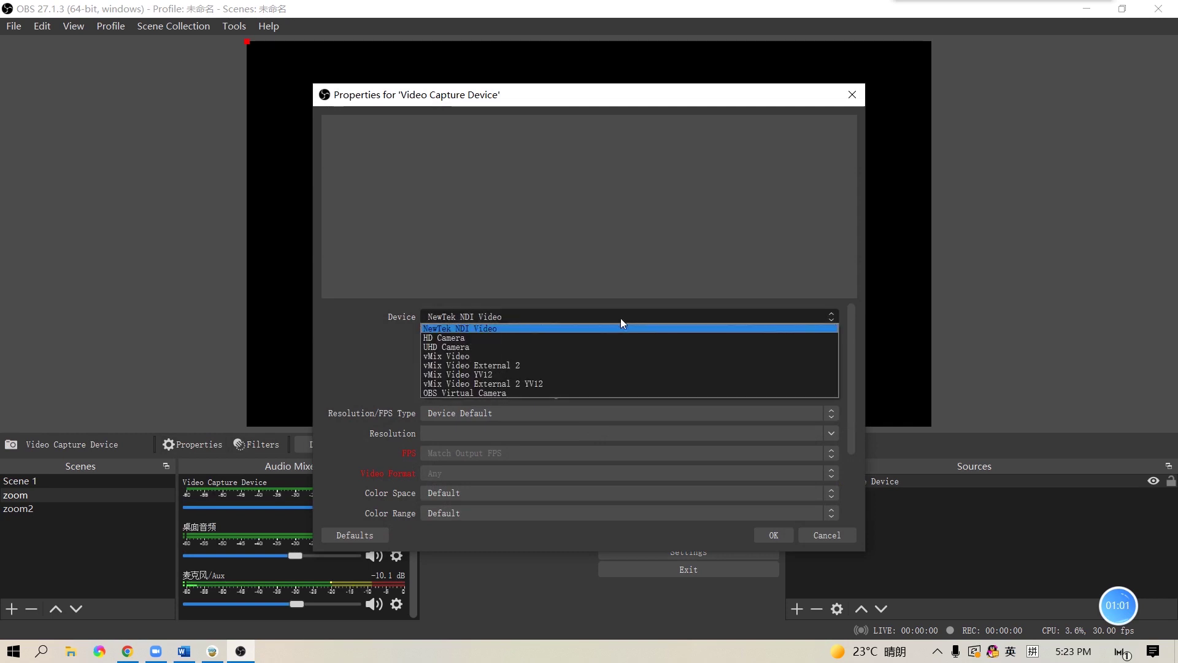
click(611, 348)
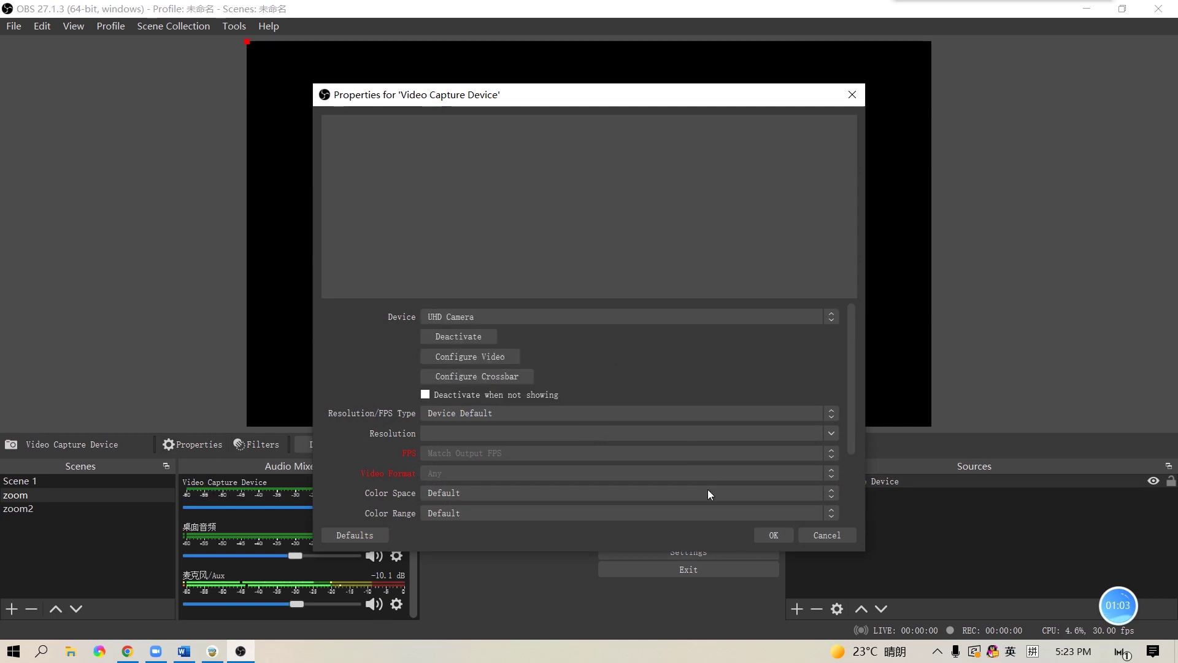
click(772, 537)
click(771, 535)
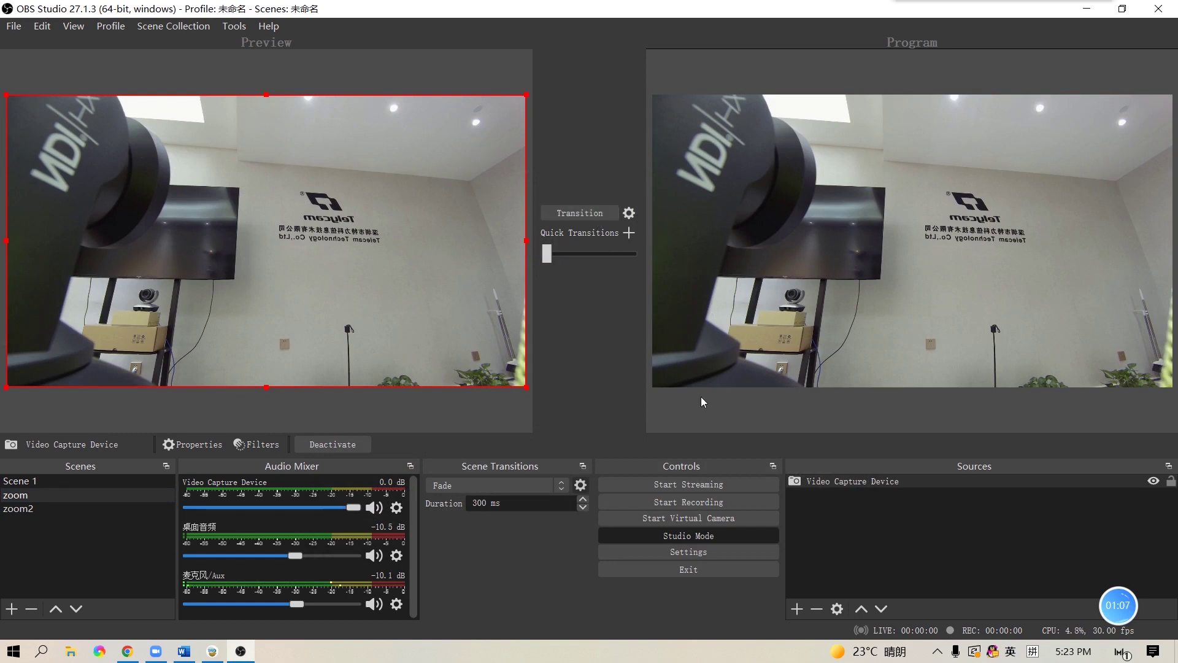
click(734, 532)
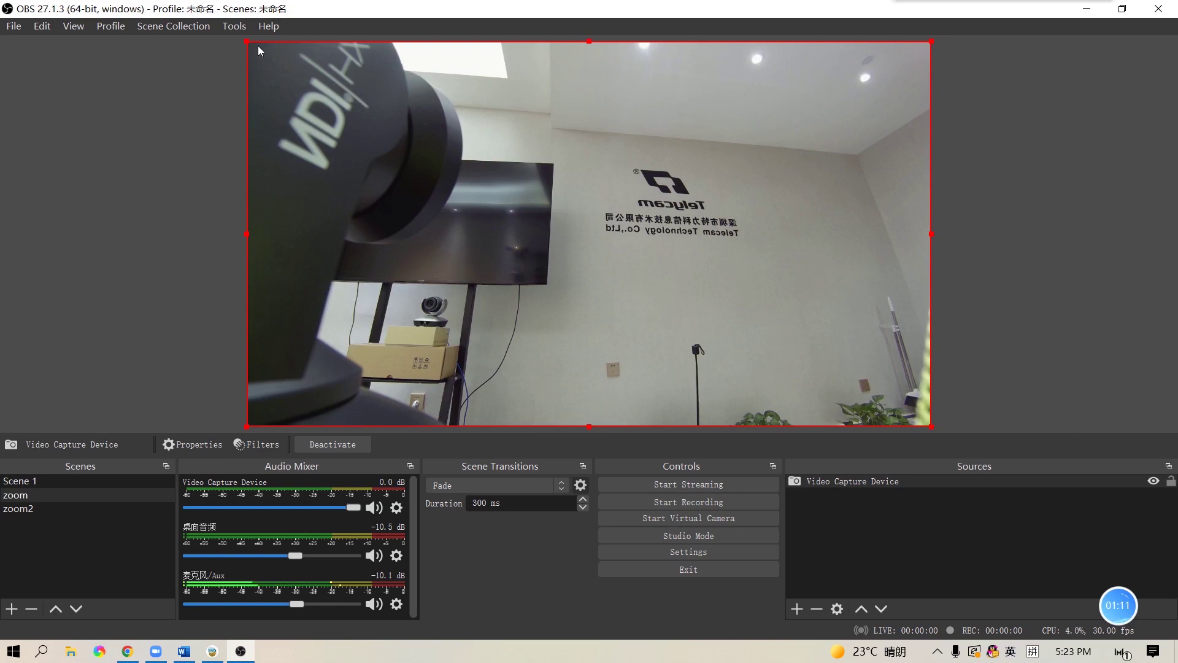
Step: Shrink the camera source to about two-fifths of the canvas width and place it in the canvas's upper-right corner
drag(248, 42, 676, 284)
drag(816, 332, 811, 97)
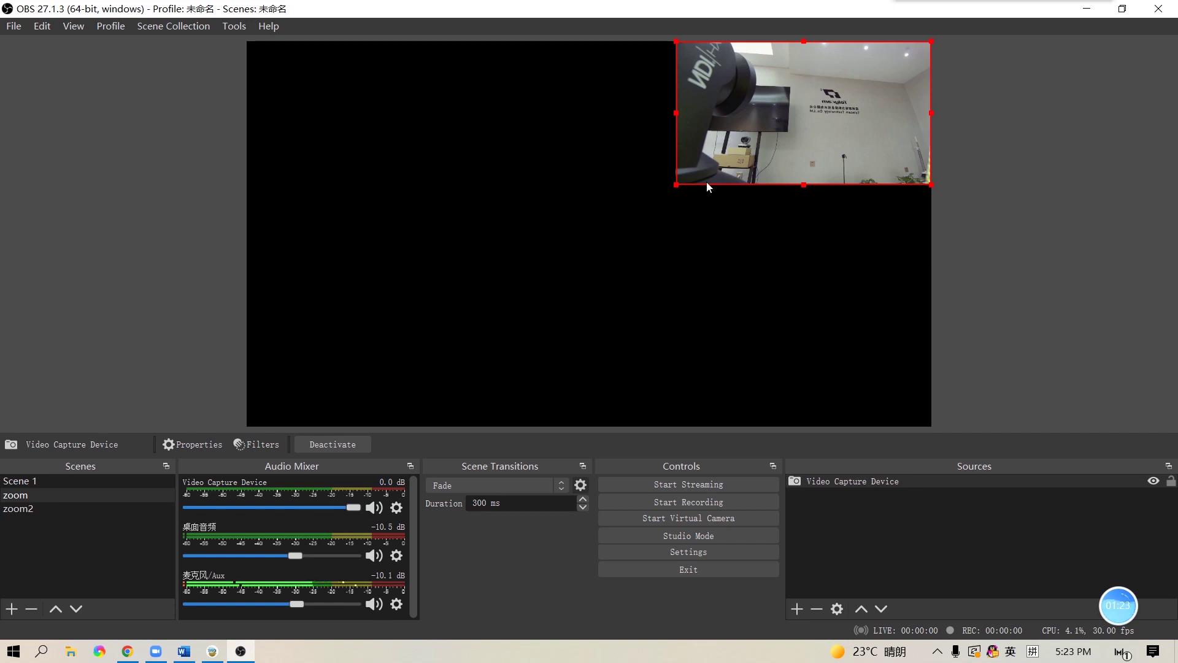
drag(678, 185, 649, 200)
click(1039, 270)
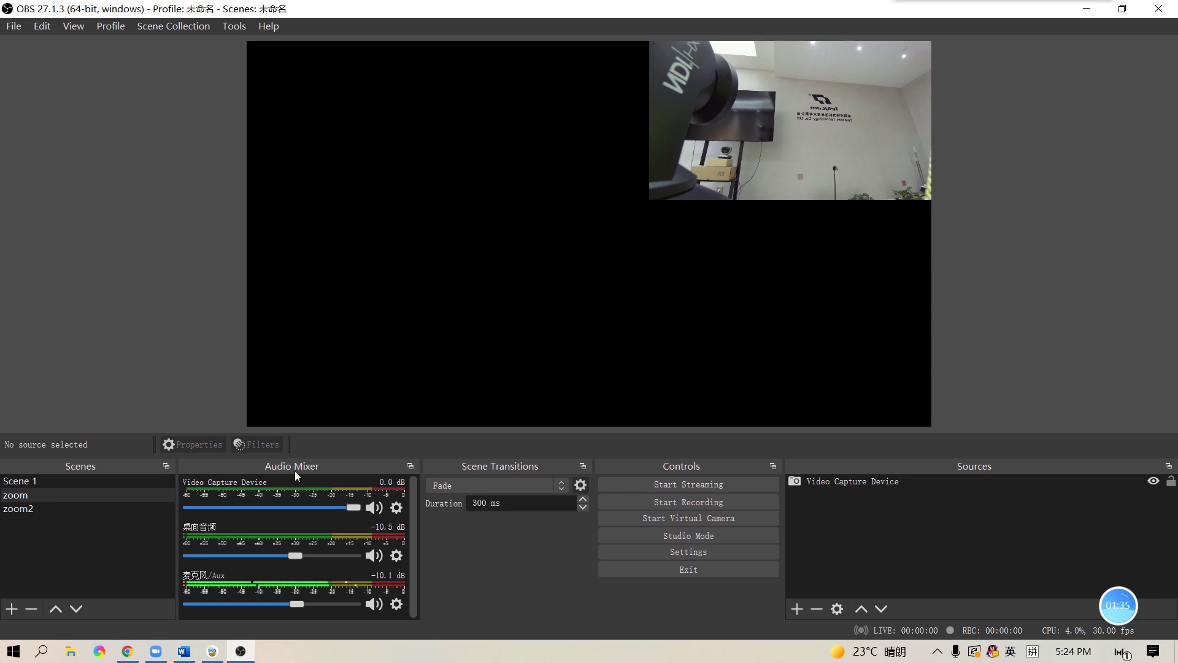
Step: Switch to Chrome and open the camera's control page at 192.168.2.188
click(127, 651)
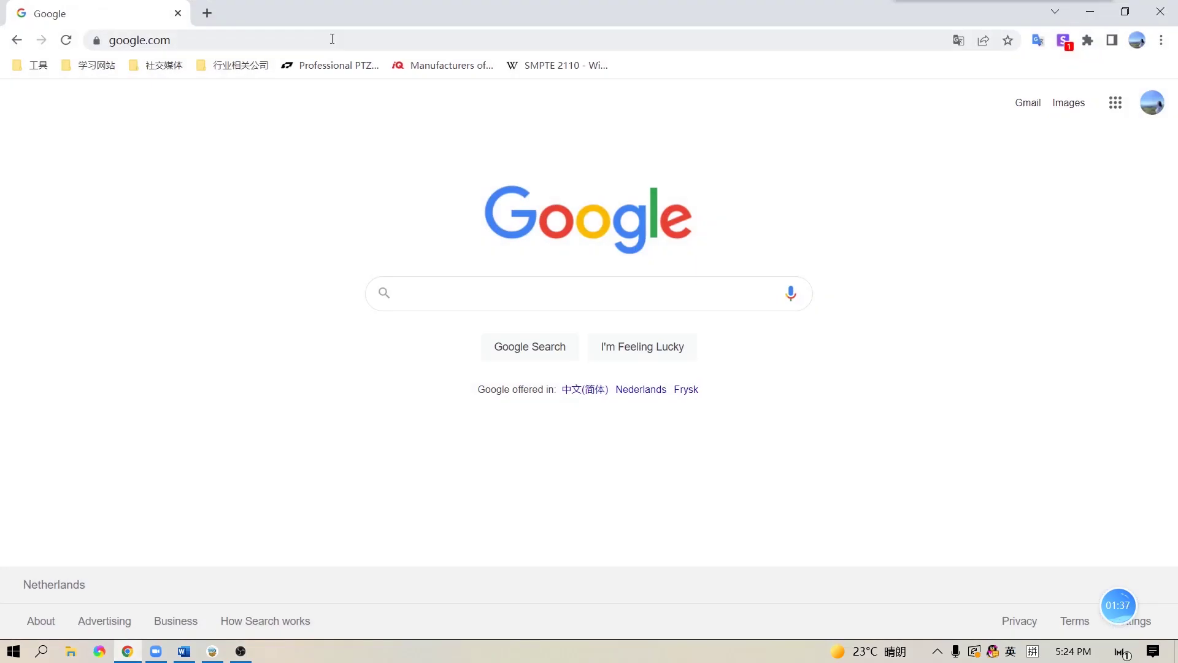
click(179, 40)
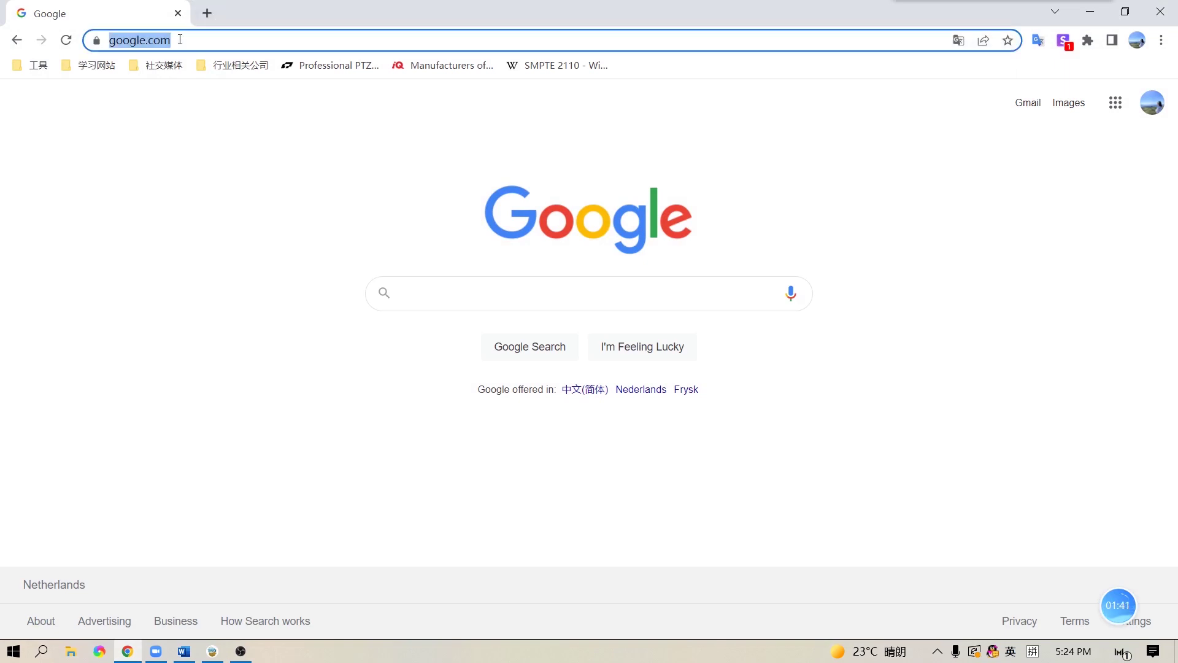
text(192.168.)
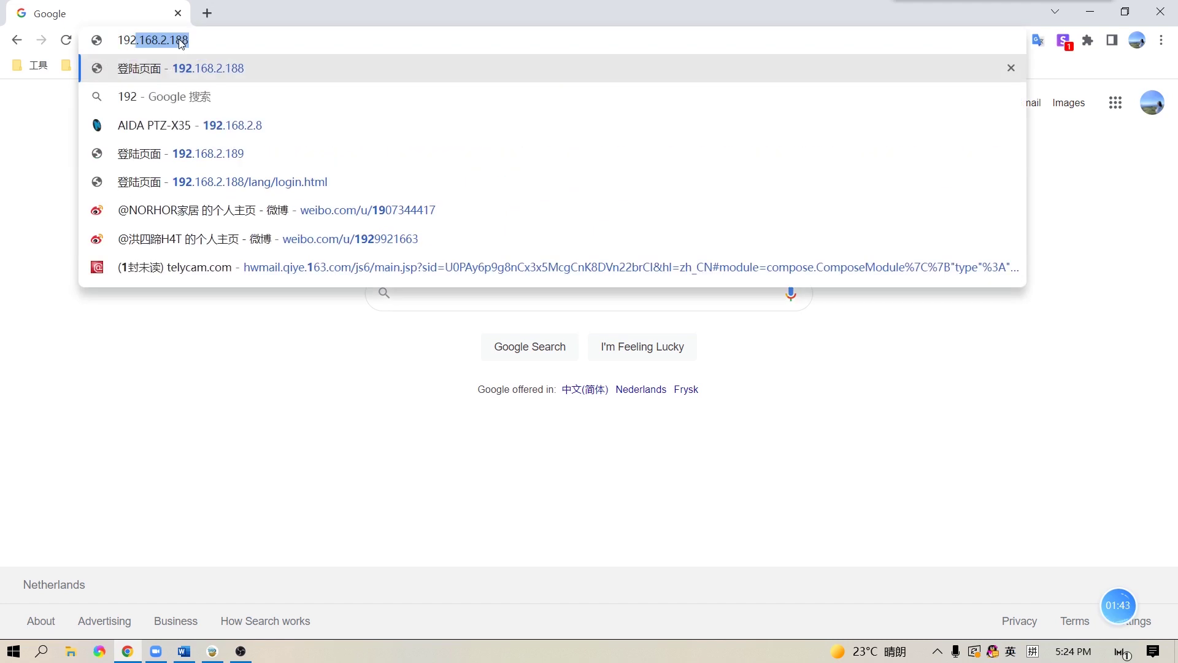
text(2.188)
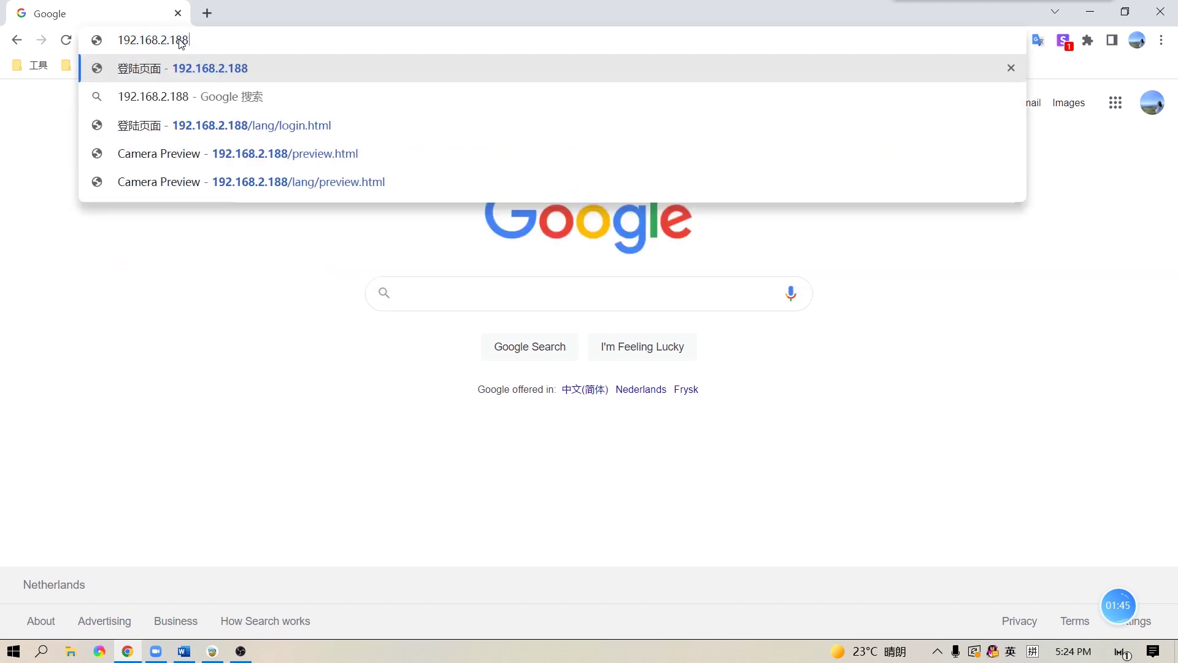
key(Return)
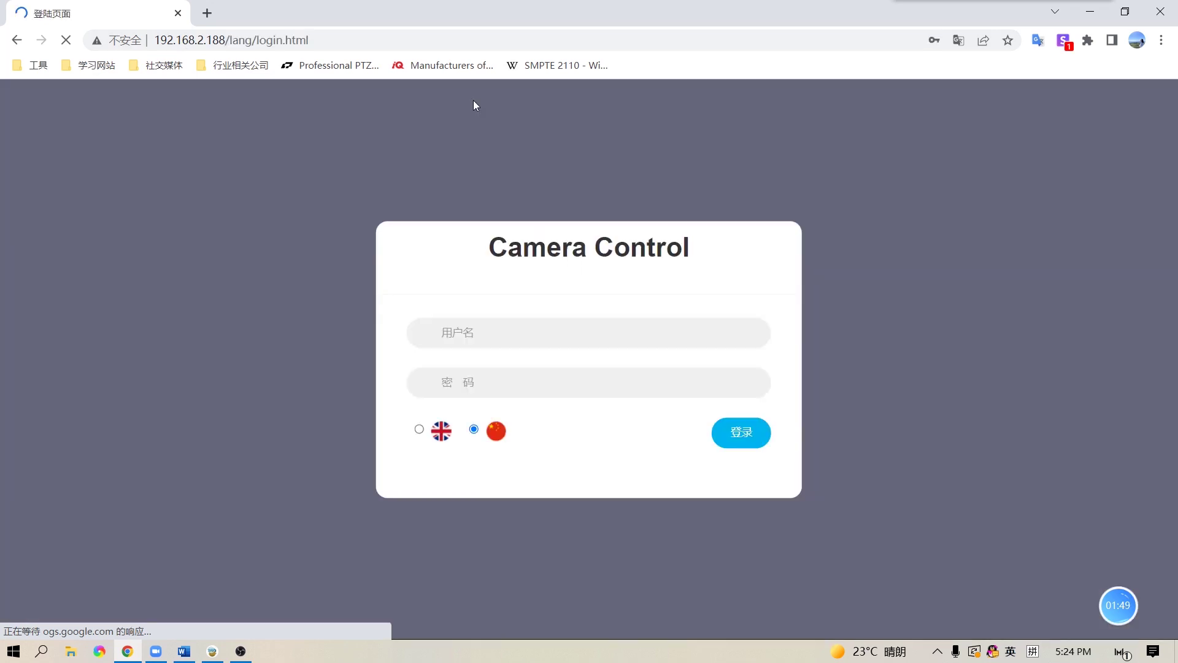
Step: Set the Camera Control login page to English, log in as admin with the saved password, and dismiss Chrome's password warning
click(419, 429)
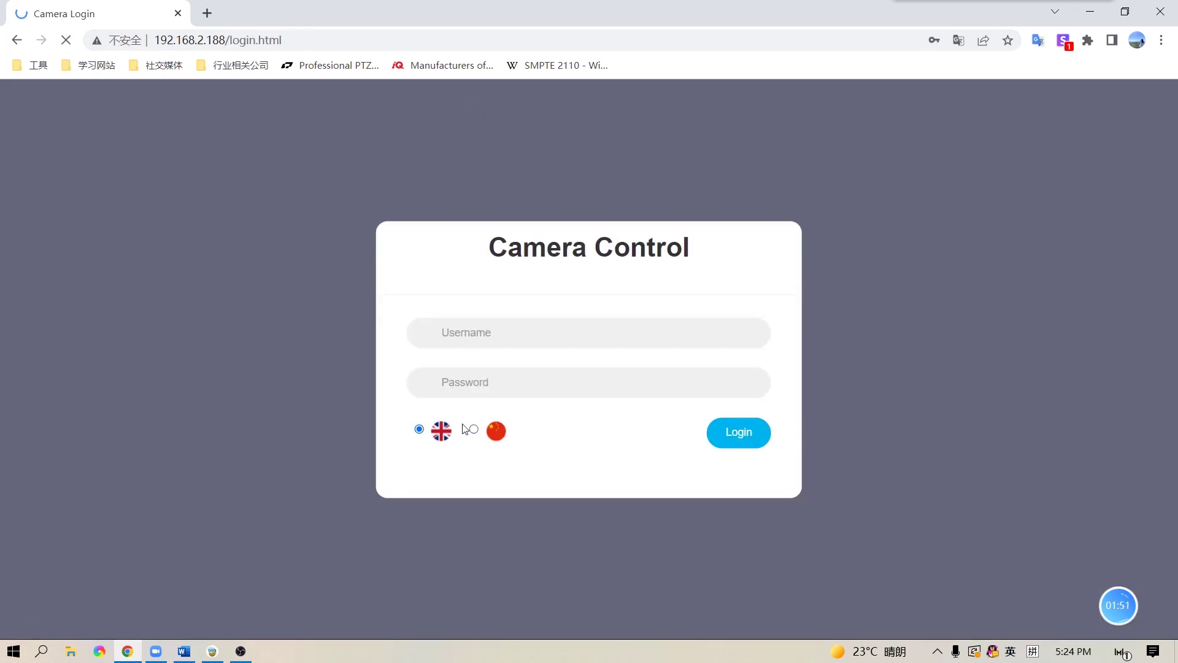
click(541, 340)
click(504, 365)
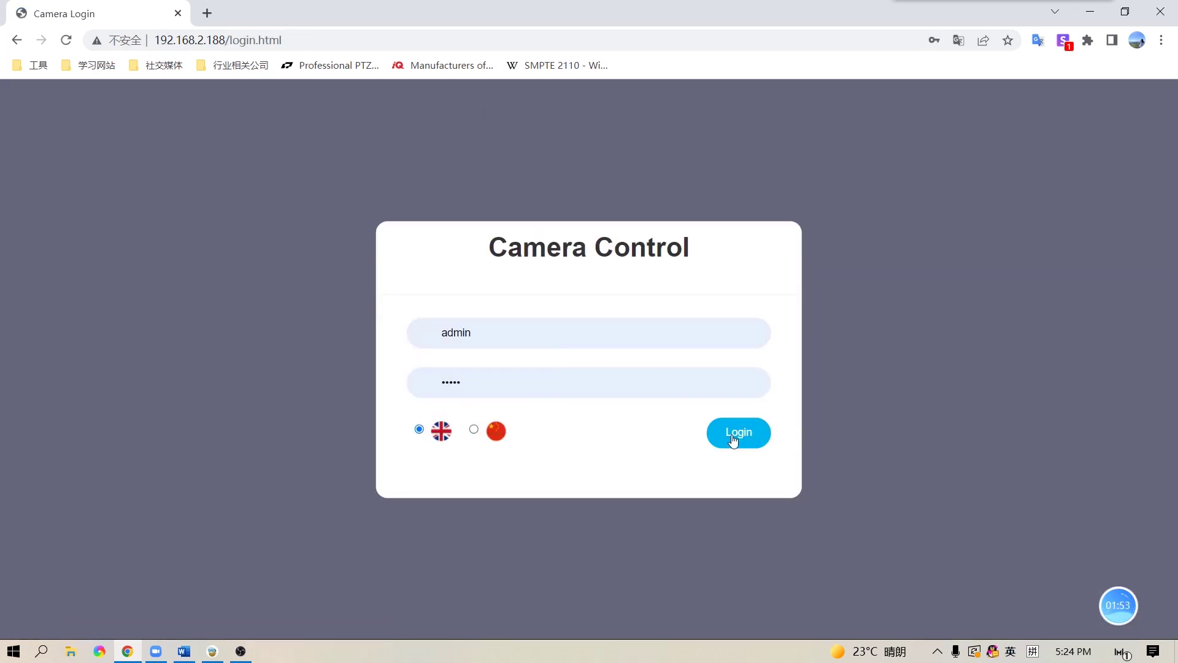
click(735, 437)
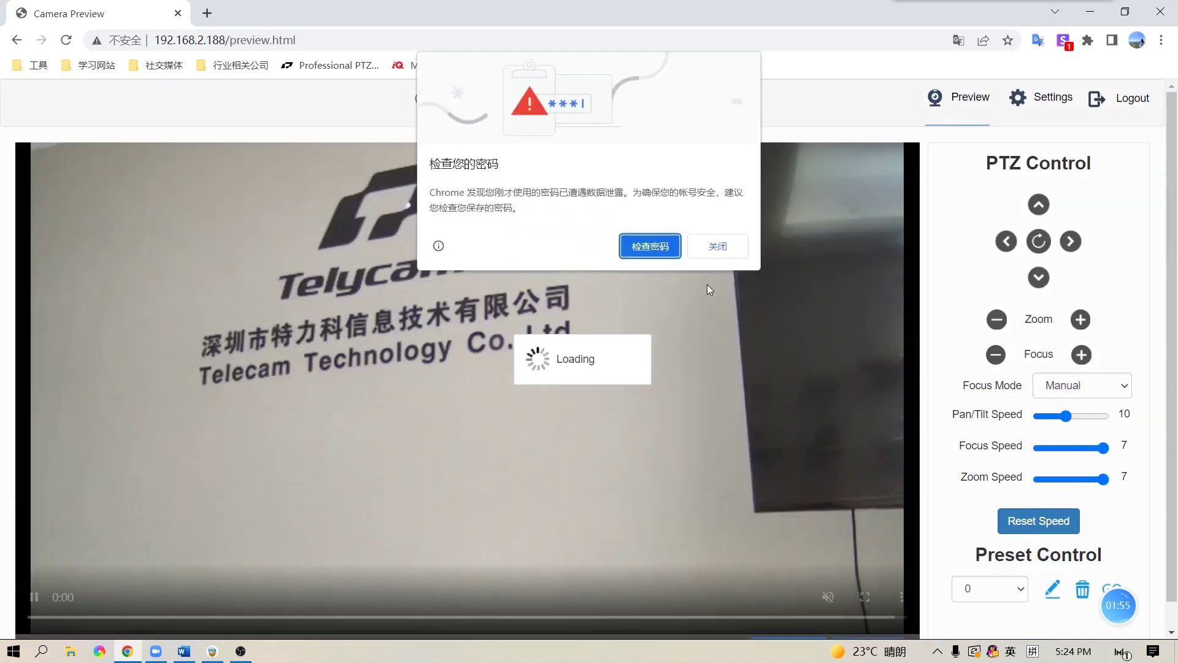
click(717, 246)
Step: Switch the camera's live preview to SubStream
scroll(930, 344, down, 1)
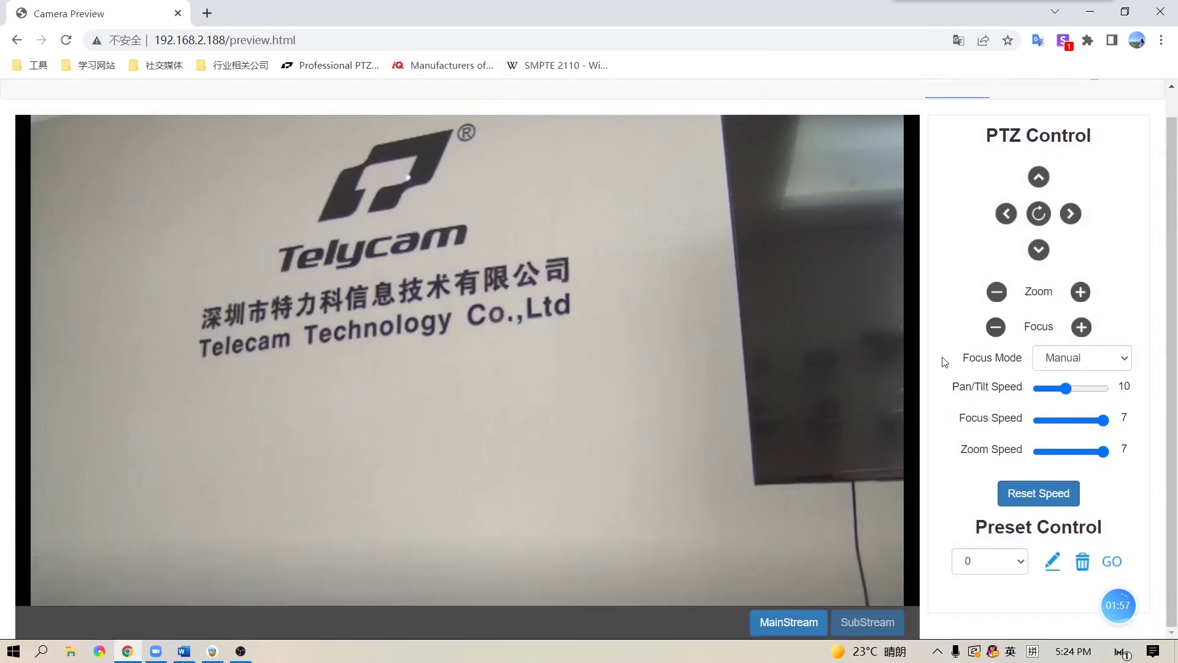
click(867, 622)
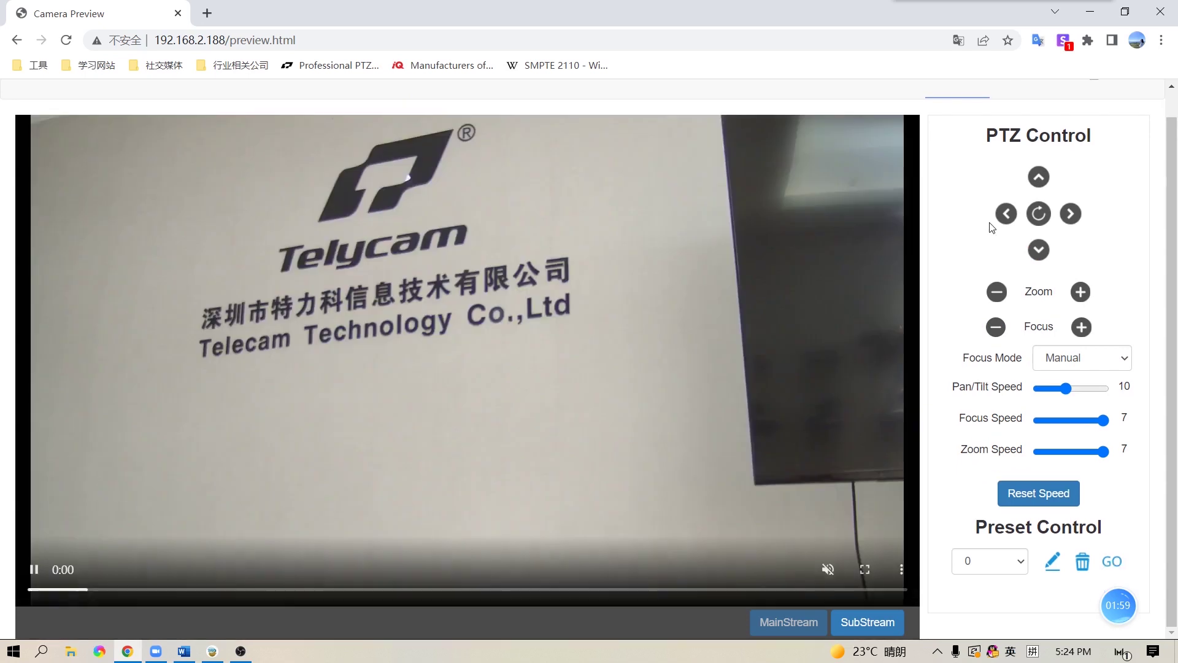
scroll(938, 258, up, 1)
Step: Review the camera's Video Encode and Video Transmission settings, including the RTMP, NDI and SRT sections
click(1026, 115)
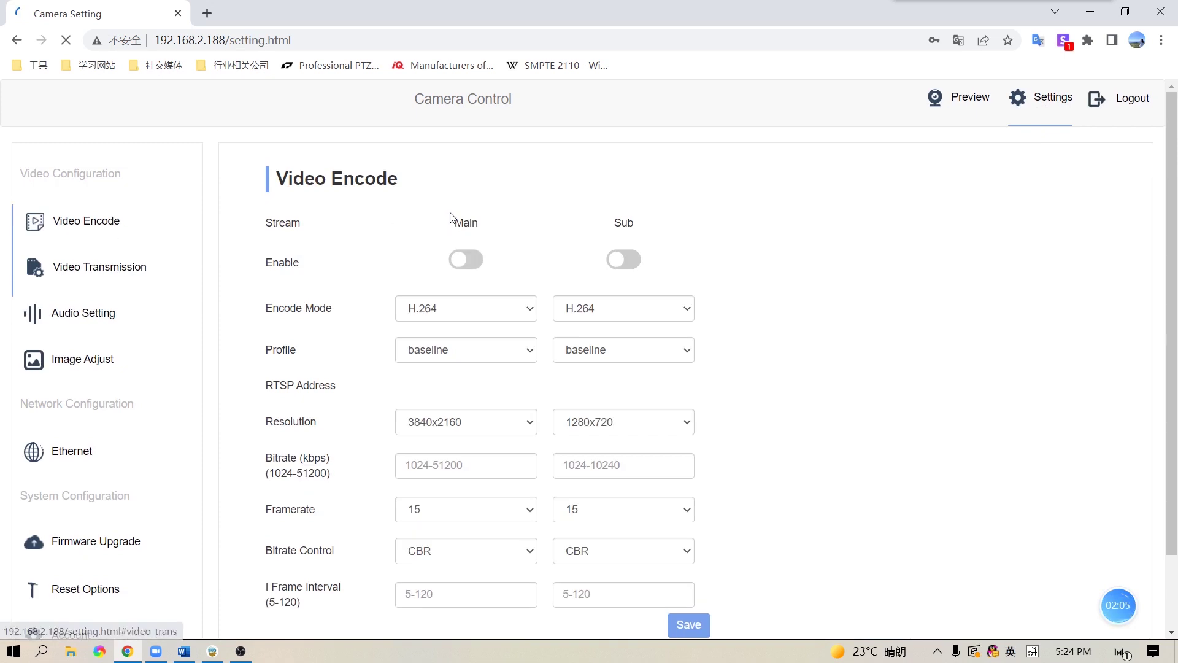
scroll(453, 220, down, 1)
scroll(452, 219, up, 1)
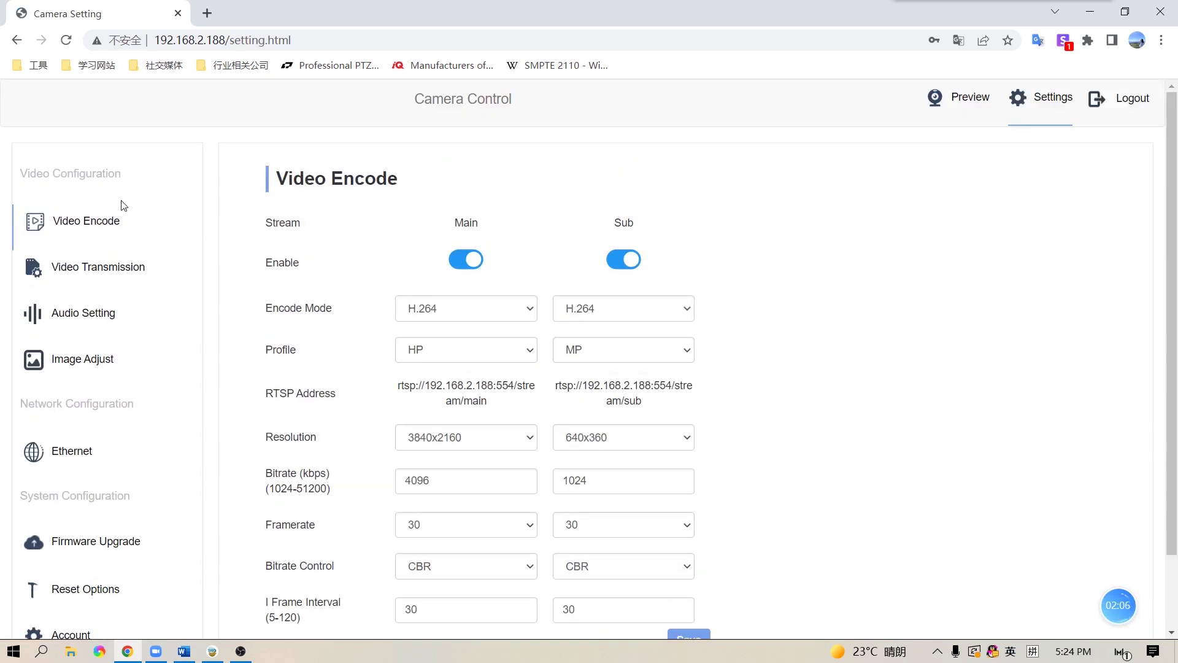
click(108, 269)
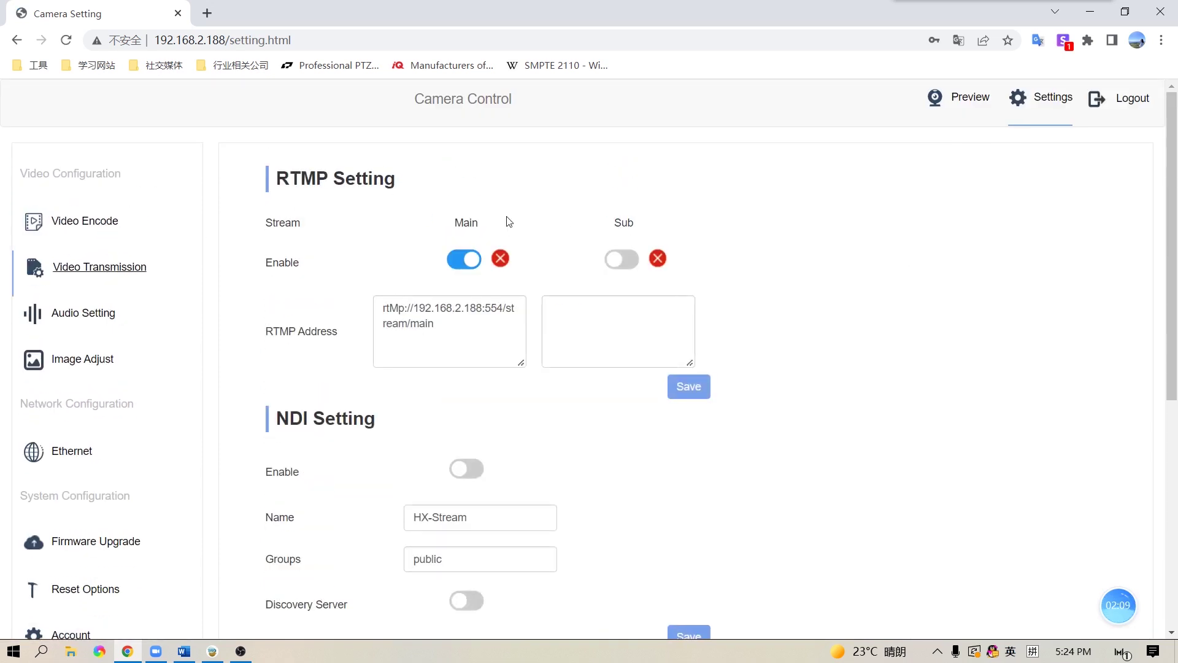
scroll(906, 299, down, 1)
scroll(906, 299, down, 5)
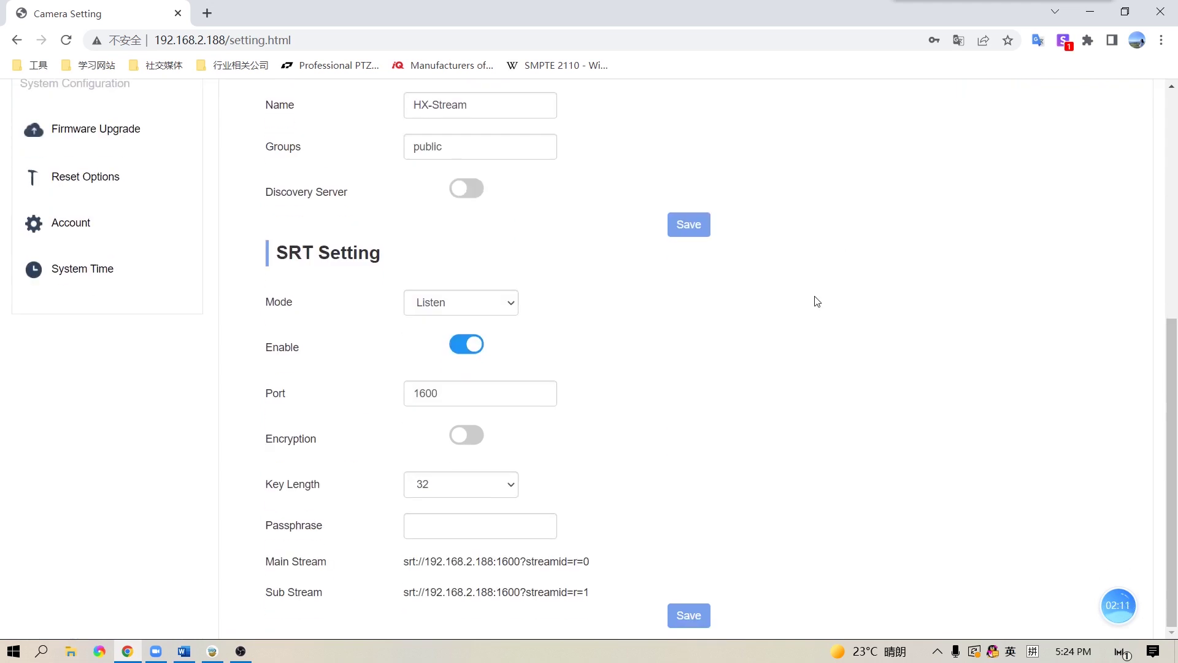
scroll(817, 301, up, 5)
scroll(817, 301, down, 5)
Step: Try to enable encryption in the SRT settings and save them with the passphrase left empty
click(465, 435)
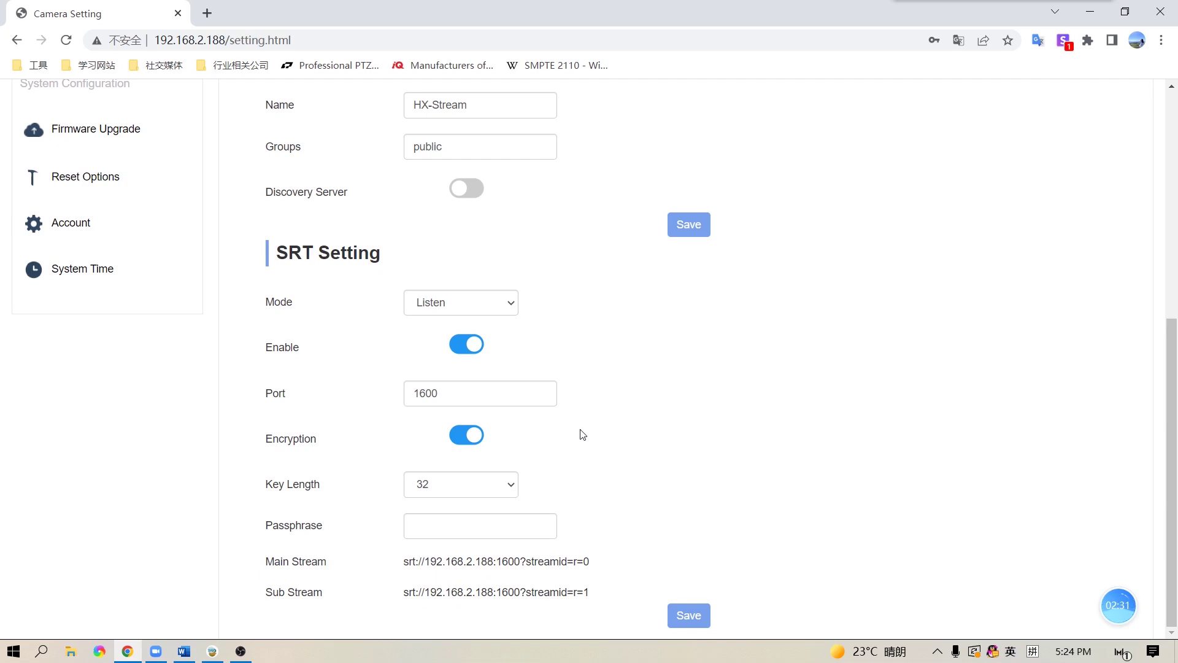
click(687, 614)
Step: Copy the main stream's SRT address, srt://192.168.2.188:1600?streamid=r=0
drag(605, 561, 402, 562)
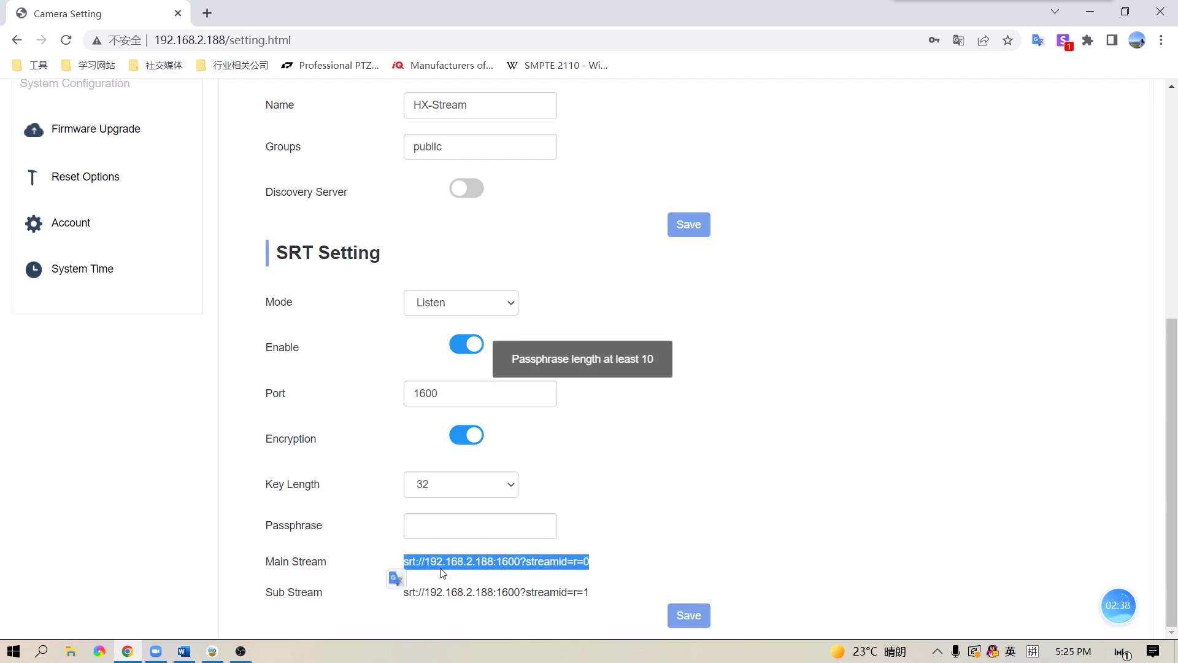
right_click(455, 562)
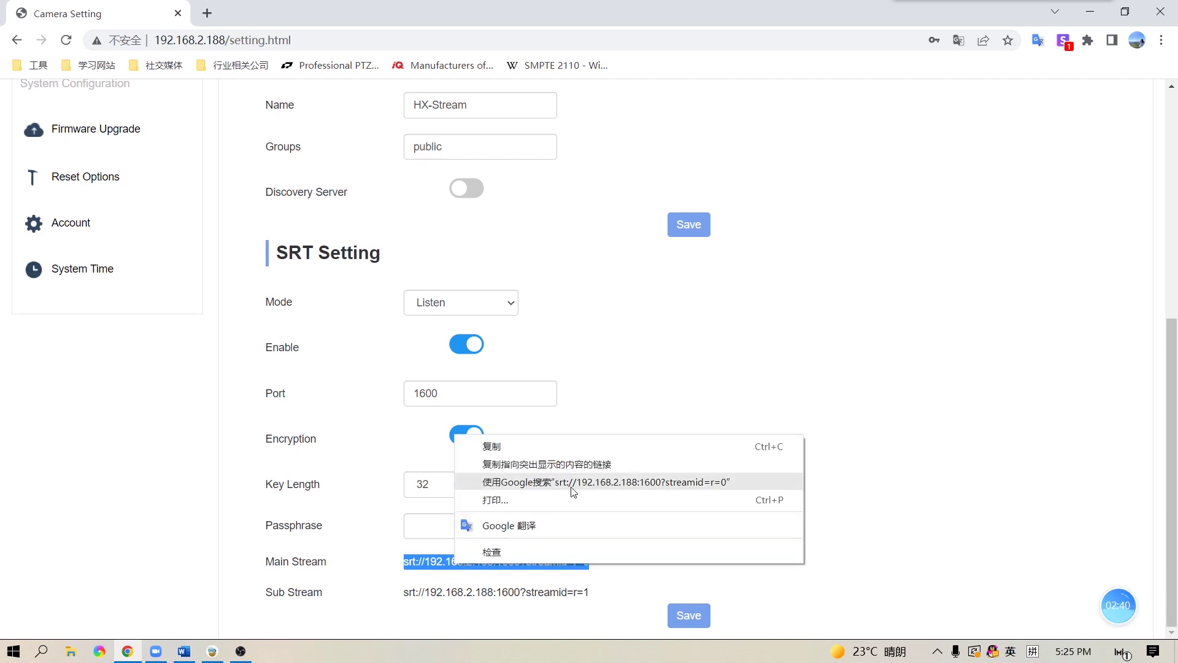
click(582, 451)
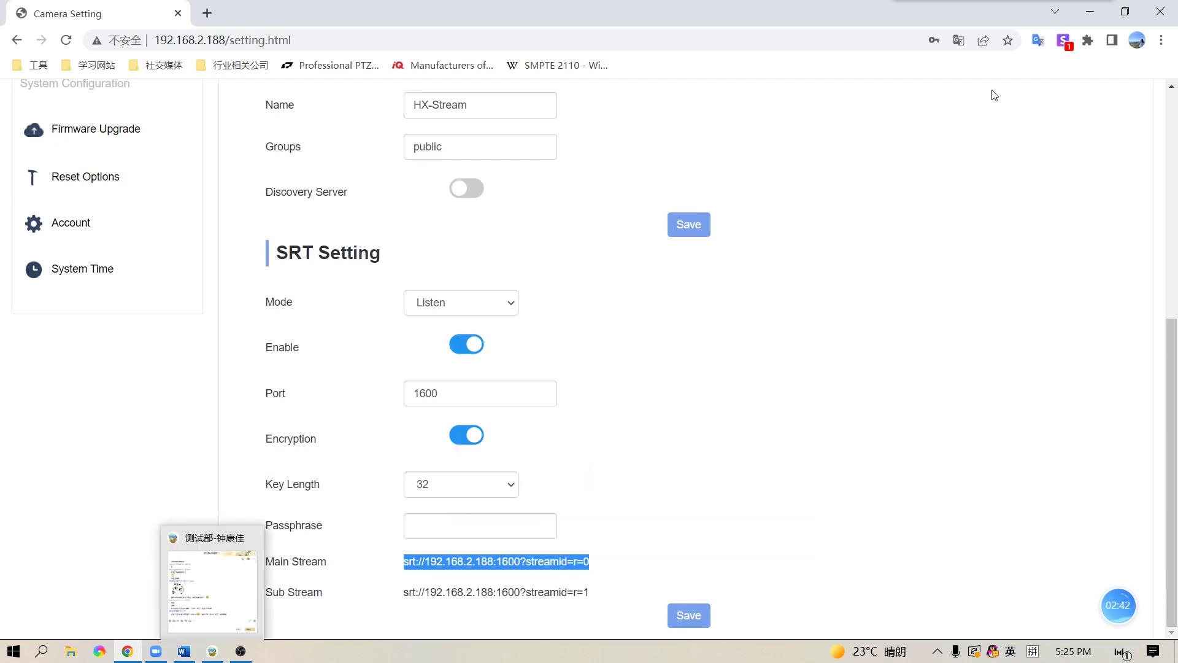
Step: In OBS, add a Media Source with Local File disabled and the copied address srt://192.168.2.188:1600?streamid=r=0 as its input
click(1090, 11)
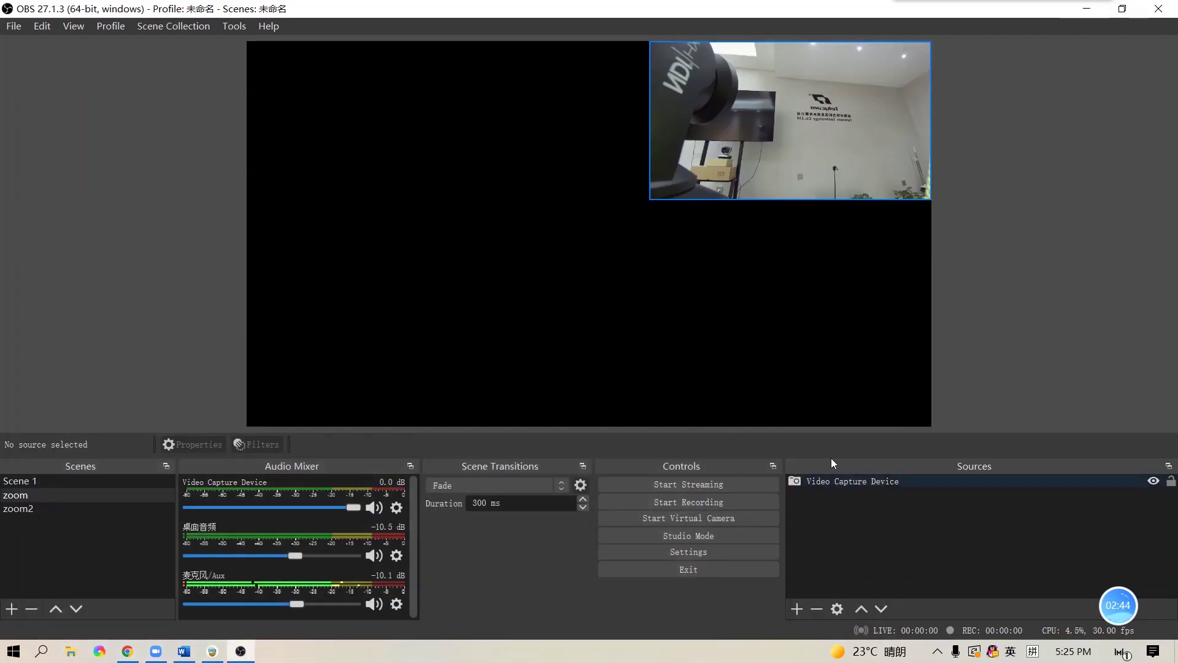
click(797, 609)
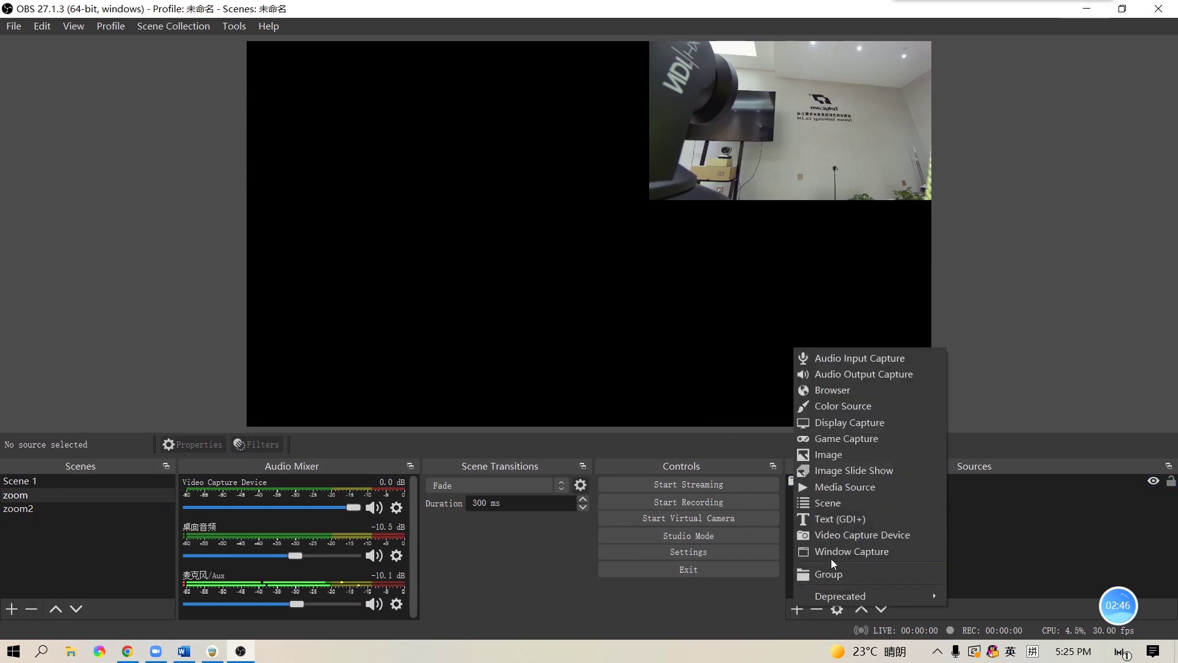
click(871, 487)
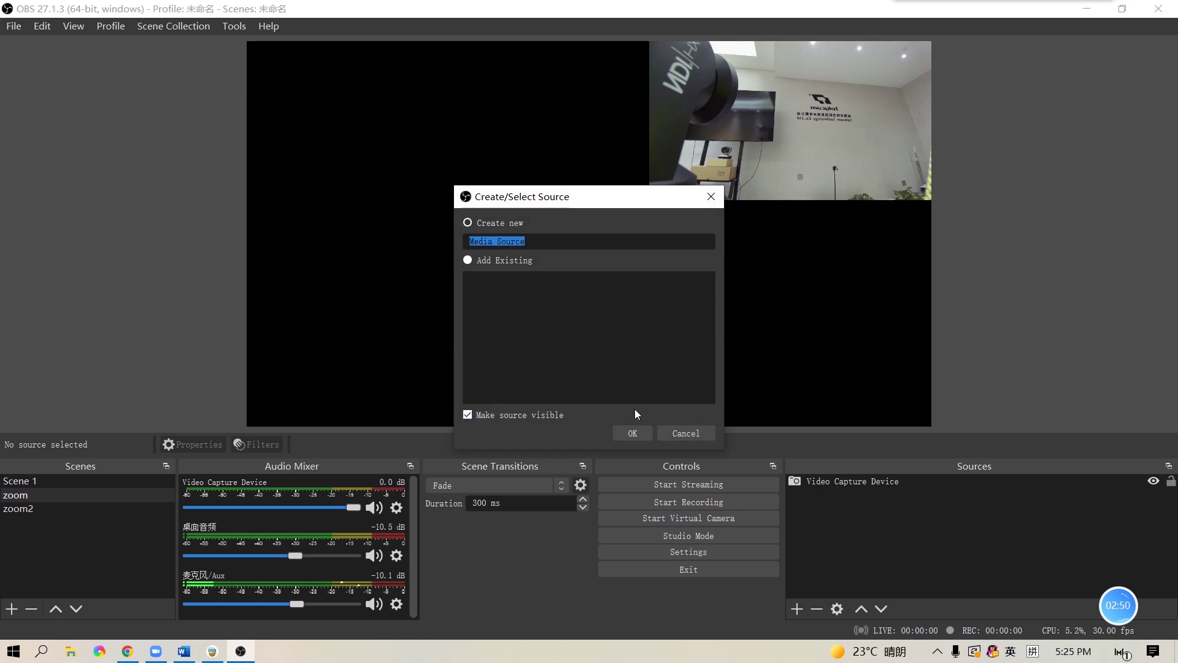
click(632, 433)
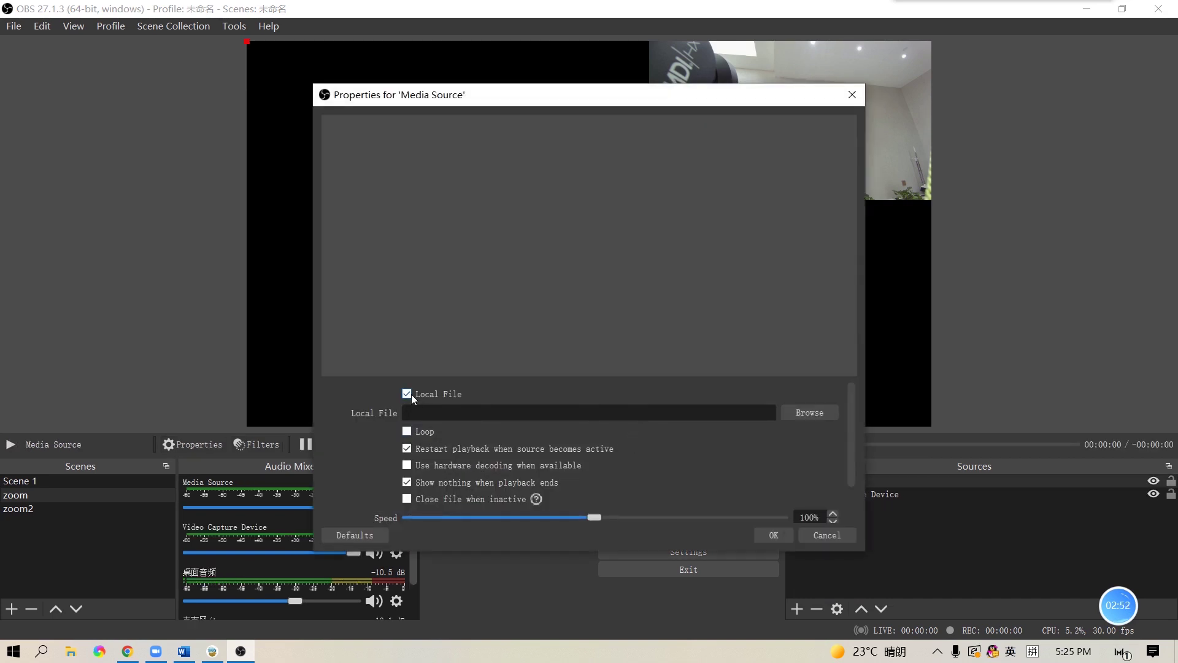
click(411, 394)
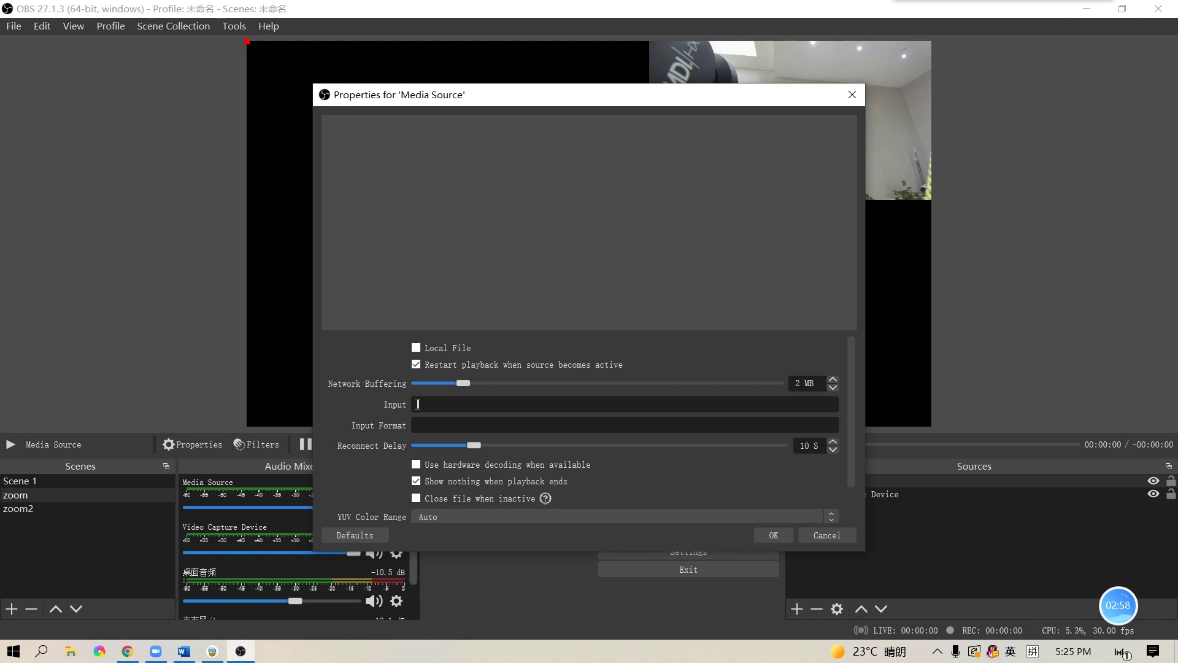
right_click(418, 404)
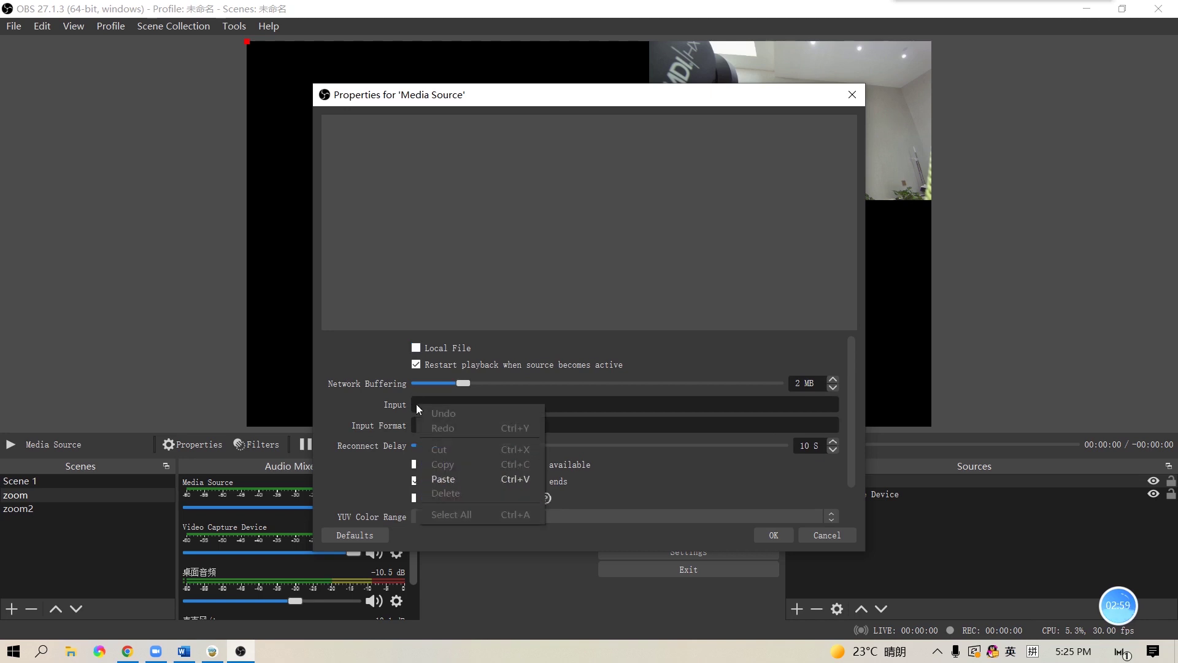
click(488, 480)
click(776, 535)
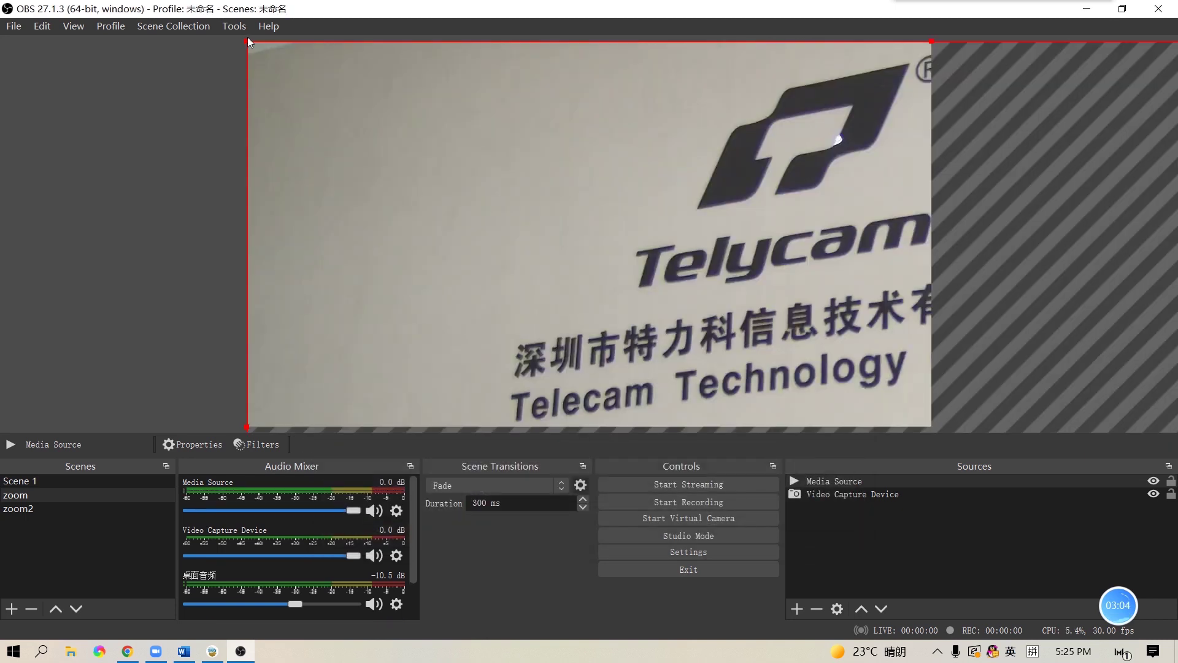
Step: Scale down the SRT stream picture and position it in the lower-right part of the canvas, below the USB camera picture
drag(248, 46, 661, 284)
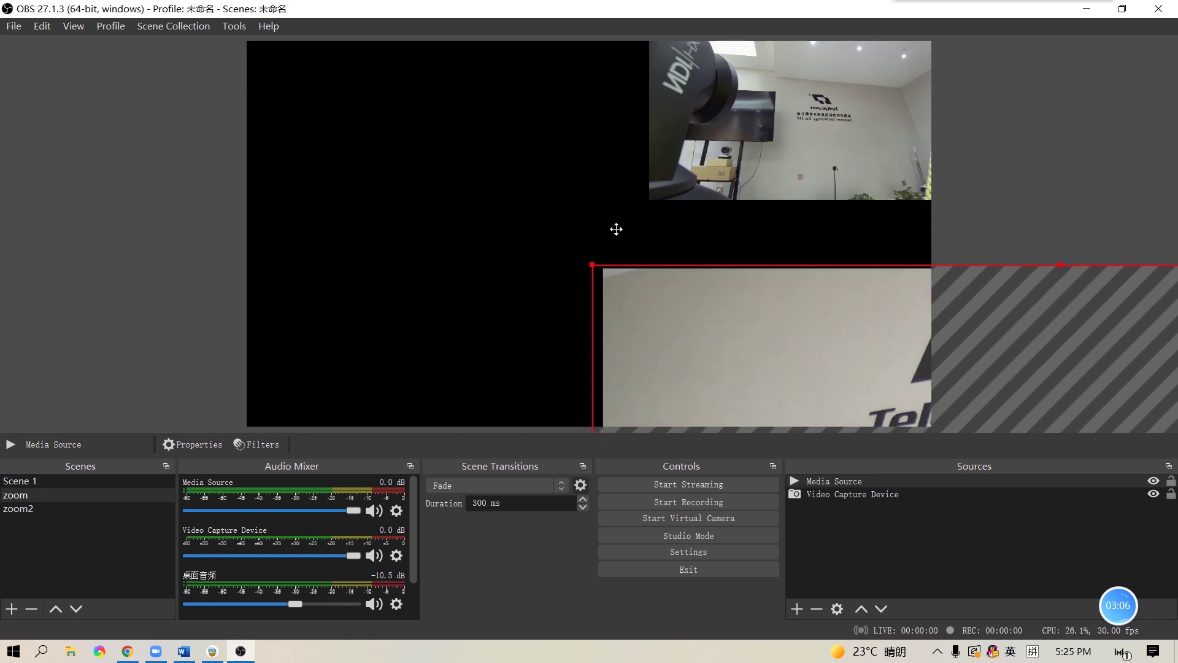
drag(784, 284, 363, 96)
drag(161, 70, 687, 267)
drag(441, 232, 637, 342)
drag(843, 363, 660, 200)
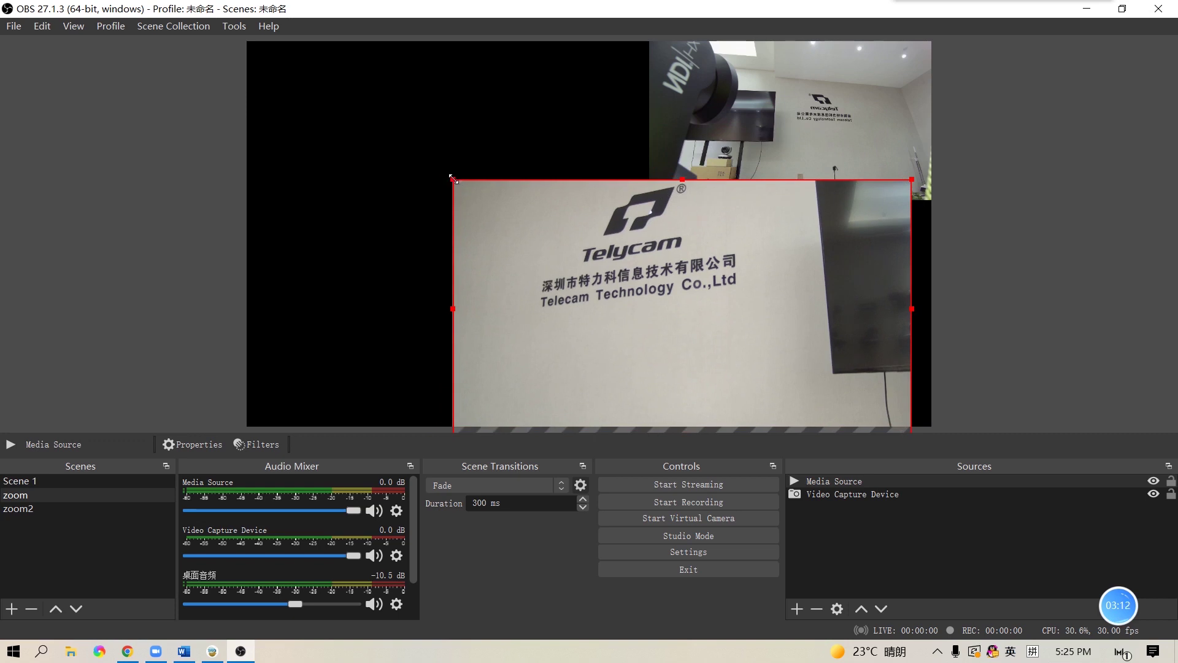
drag(451, 178, 529, 217)
drag(643, 329, 674, 331)
click(1039, 340)
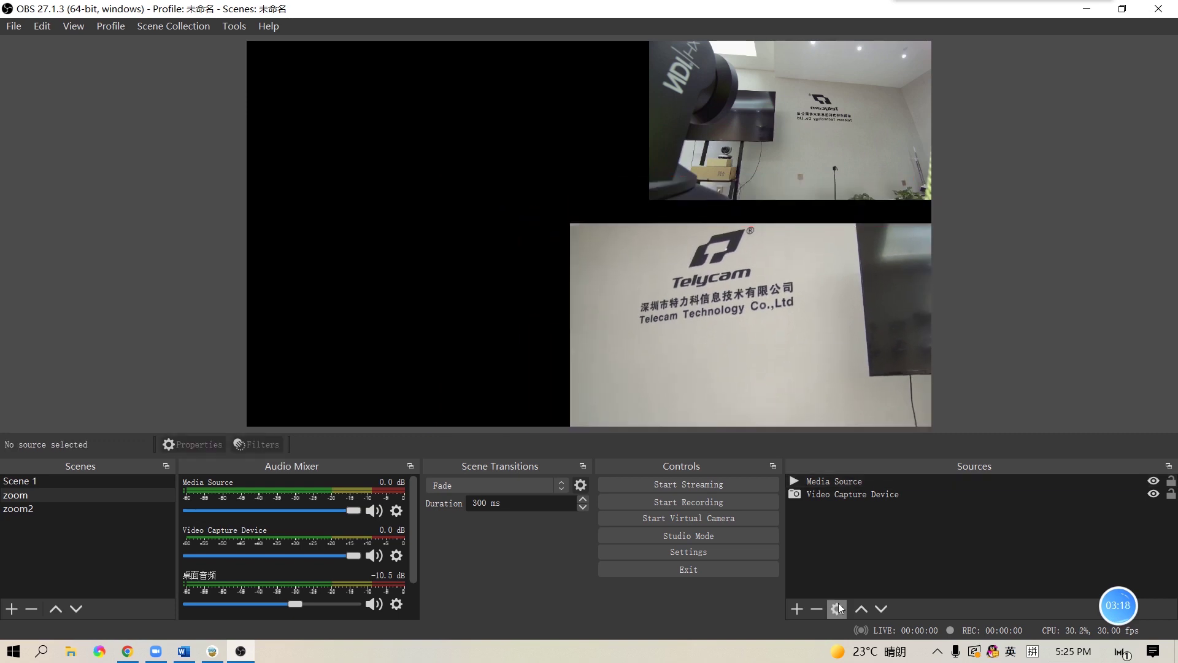
Step: Add a Window Capture source showing the TLC-300-U2-10-IR Word document
click(798, 608)
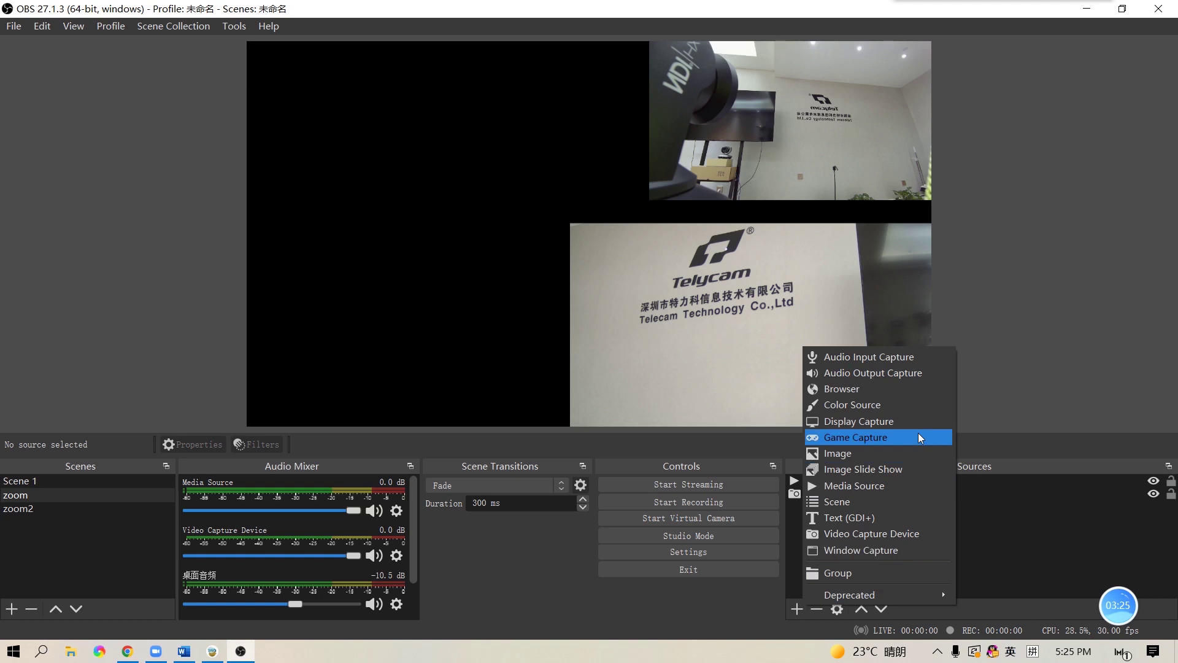
click(897, 550)
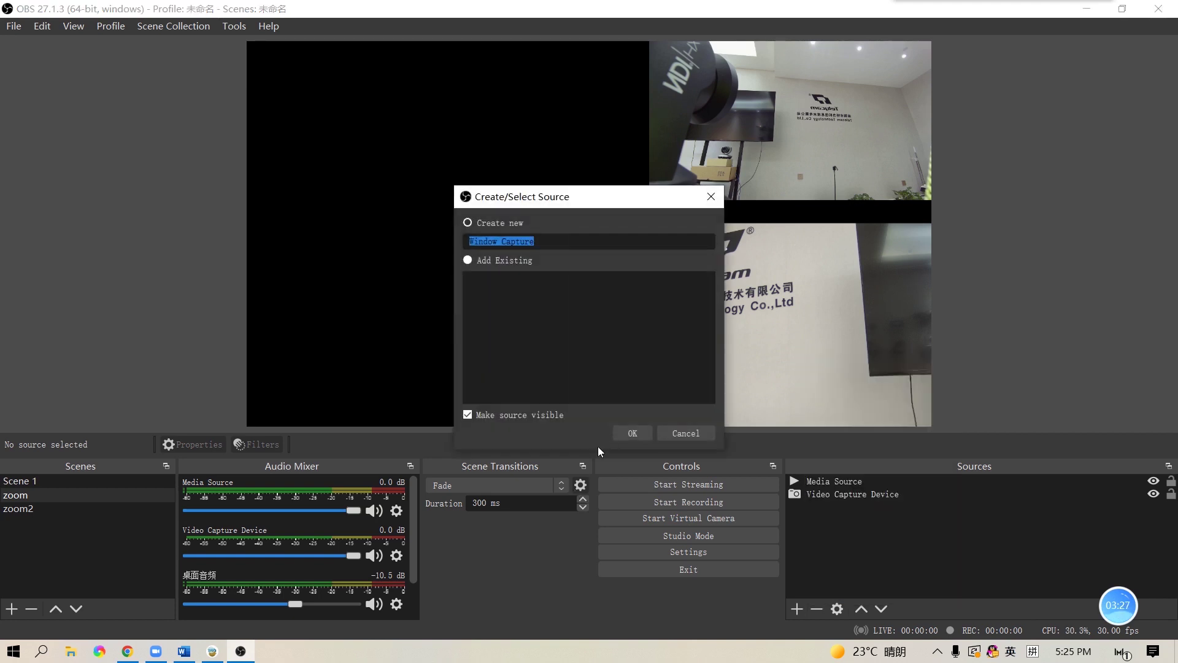
click(646, 433)
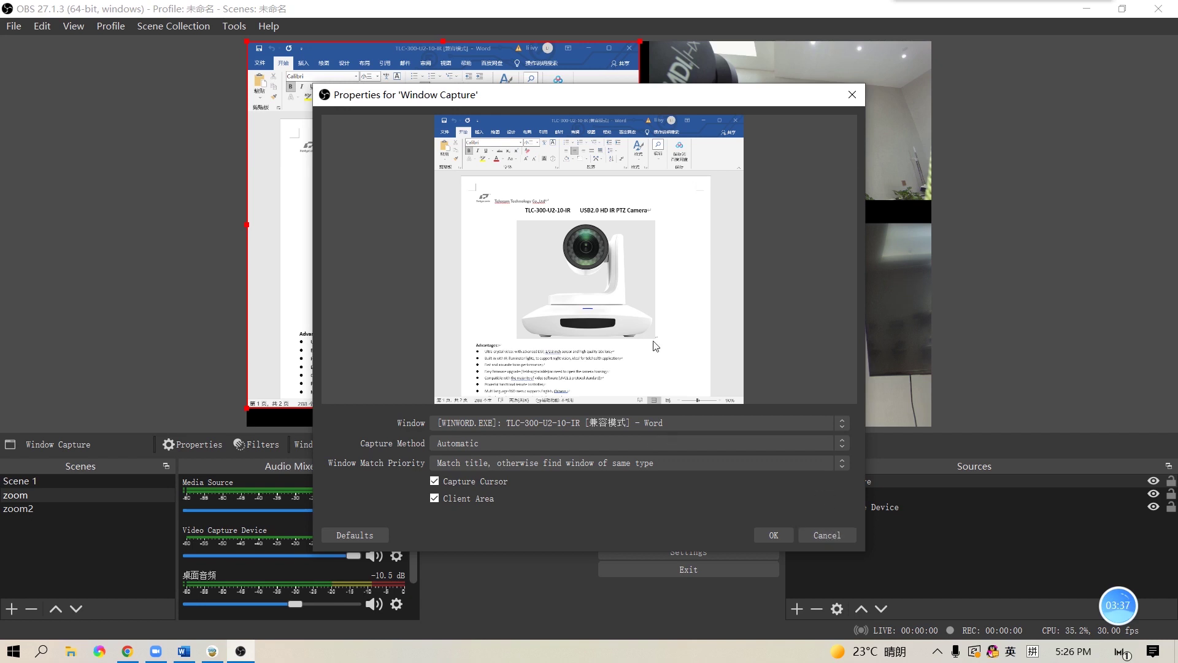
click(780, 536)
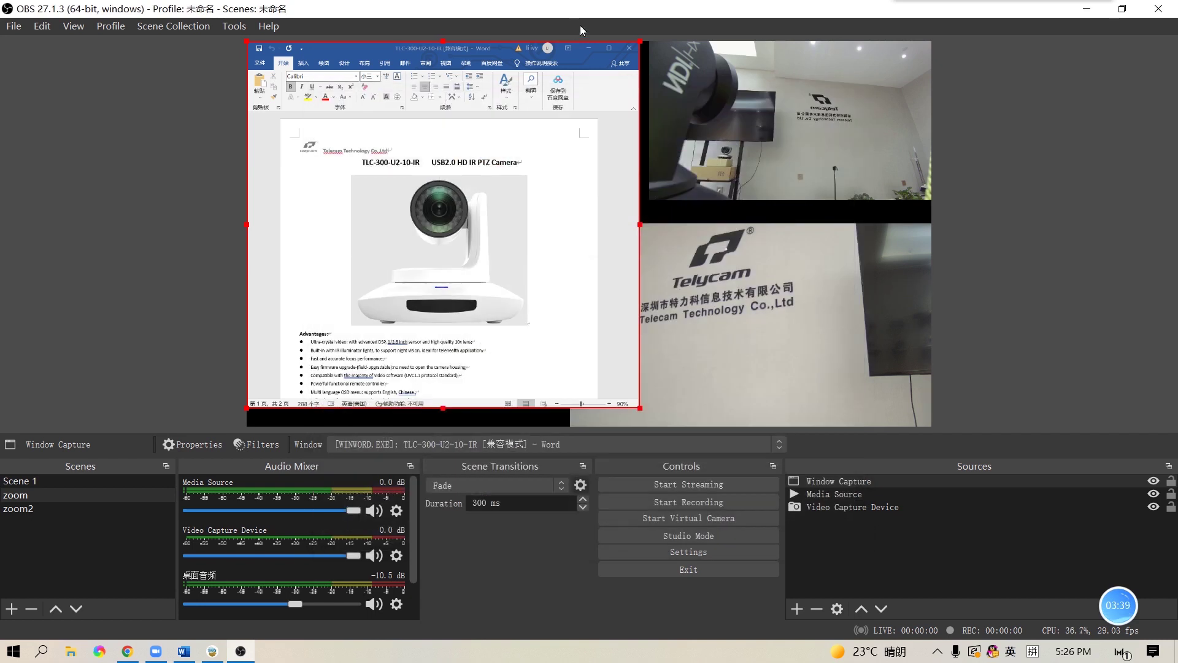
Step: Shrink the Word capture into the canvas's lower-left area and enlarge the USB camera picture to meet its edge
drag(640, 40, 570, 124)
click(712, 126)
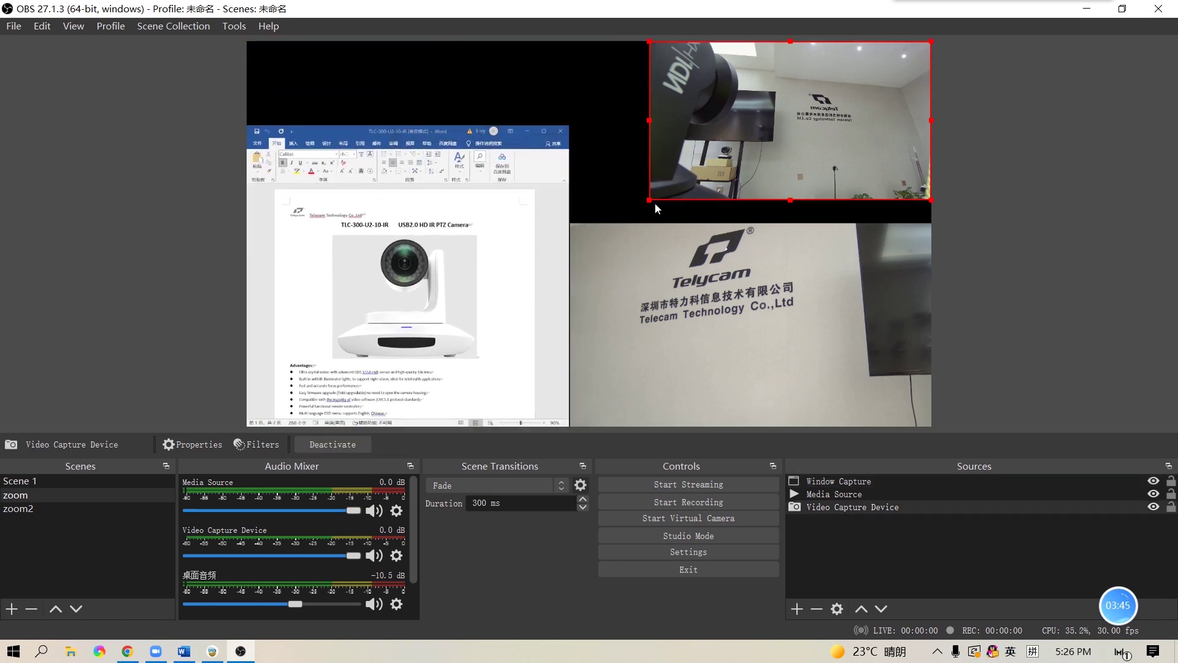
drag(648, 198, 572, 243)
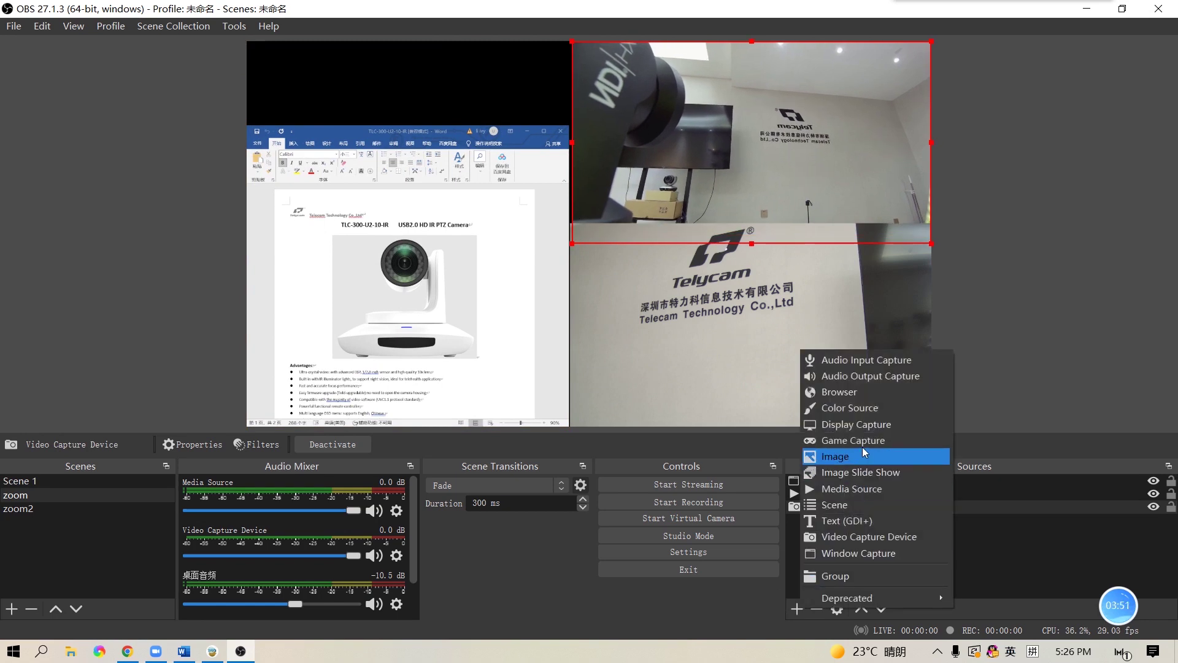
Step: Add a Text (GDI+) source reading "Title:" and place it in the black area above the Word document capture
click(872, 520)
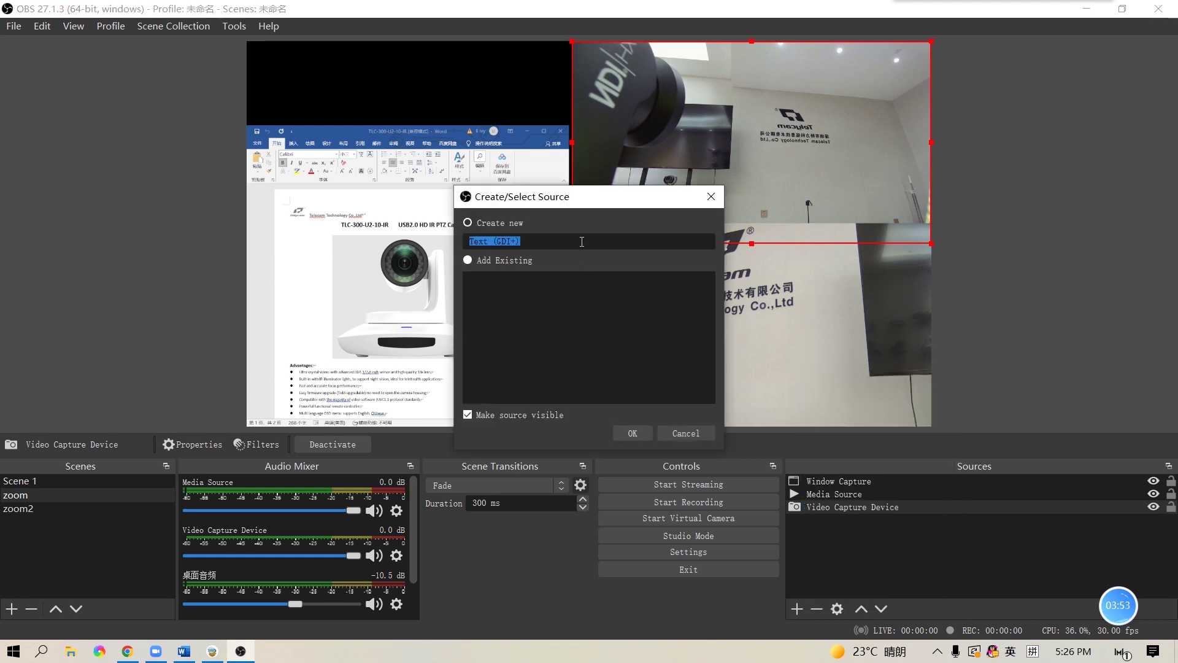
click(635, 437)
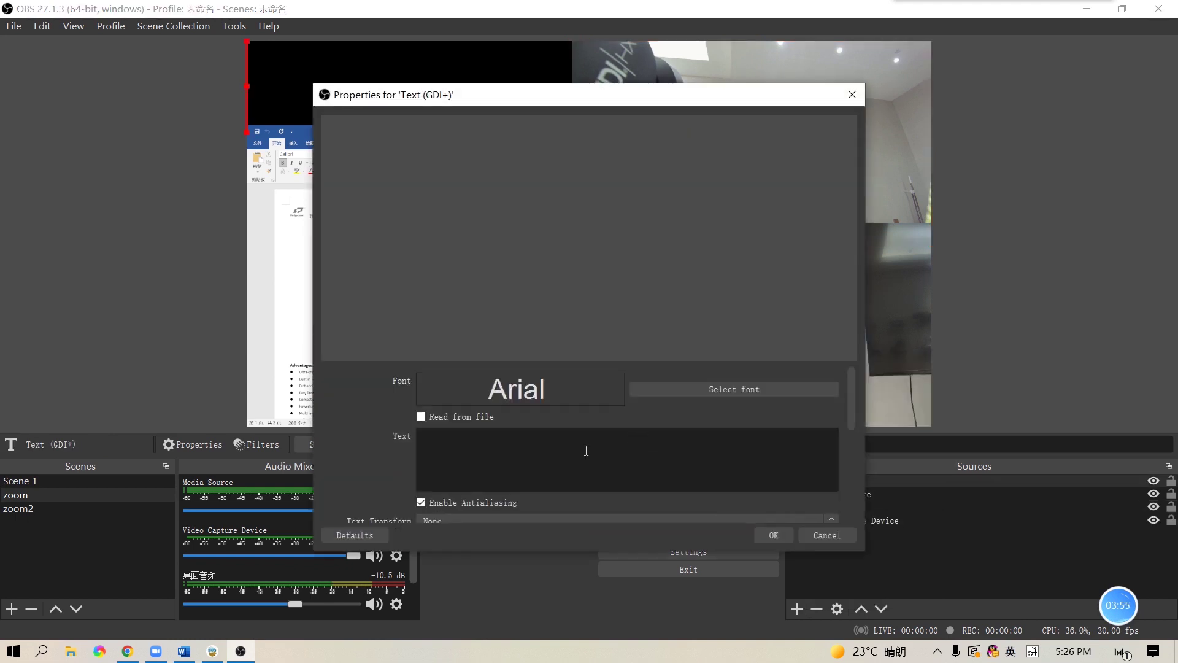
text(Title)
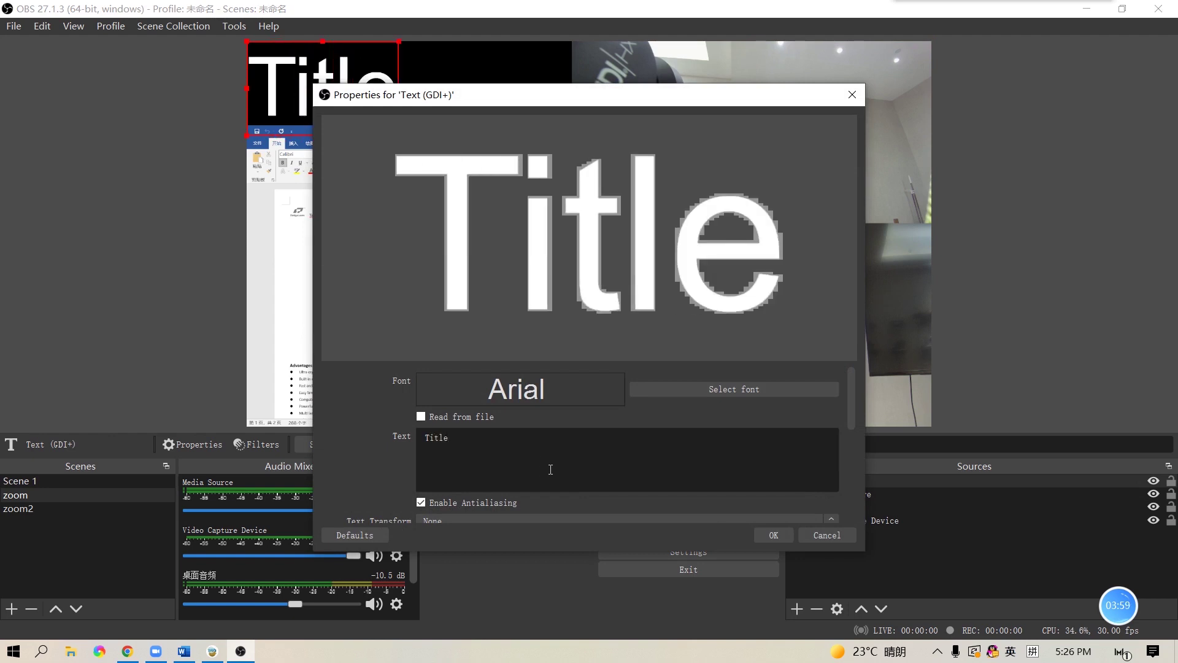
text(:)
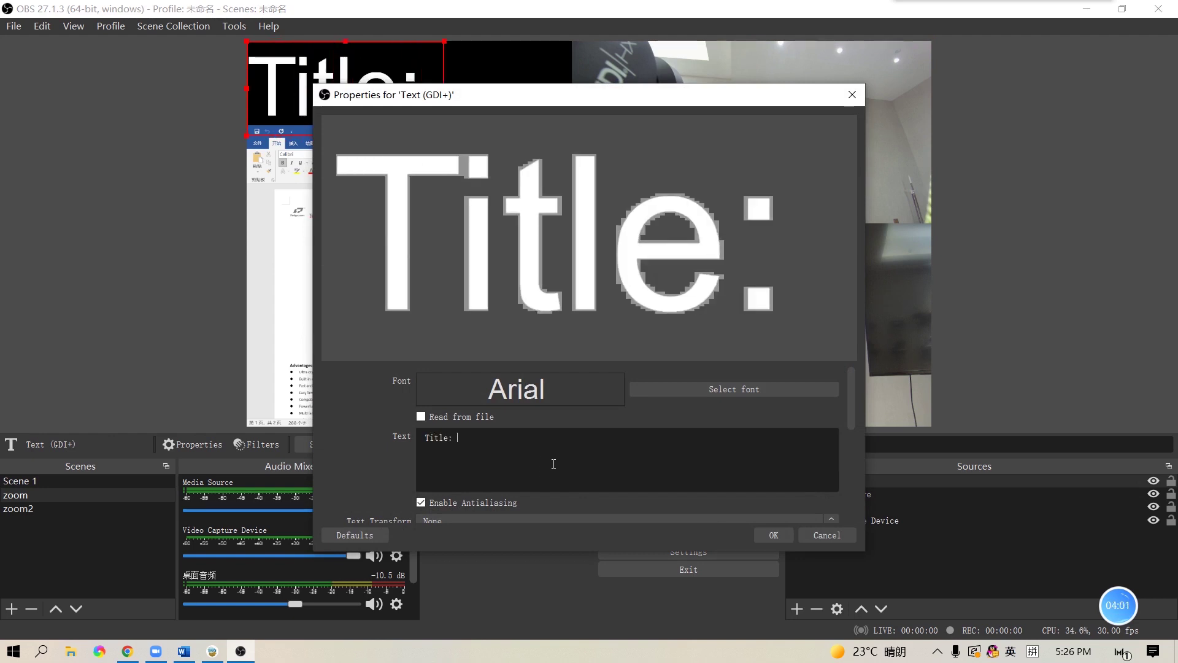
scroll(604, 448, down, 5)
scroll(609, 443, down, 2)
scroll(610, 443, up, 7)
click(772, 536)
drag(444, 134, 459, 78)
click(1047, 213)
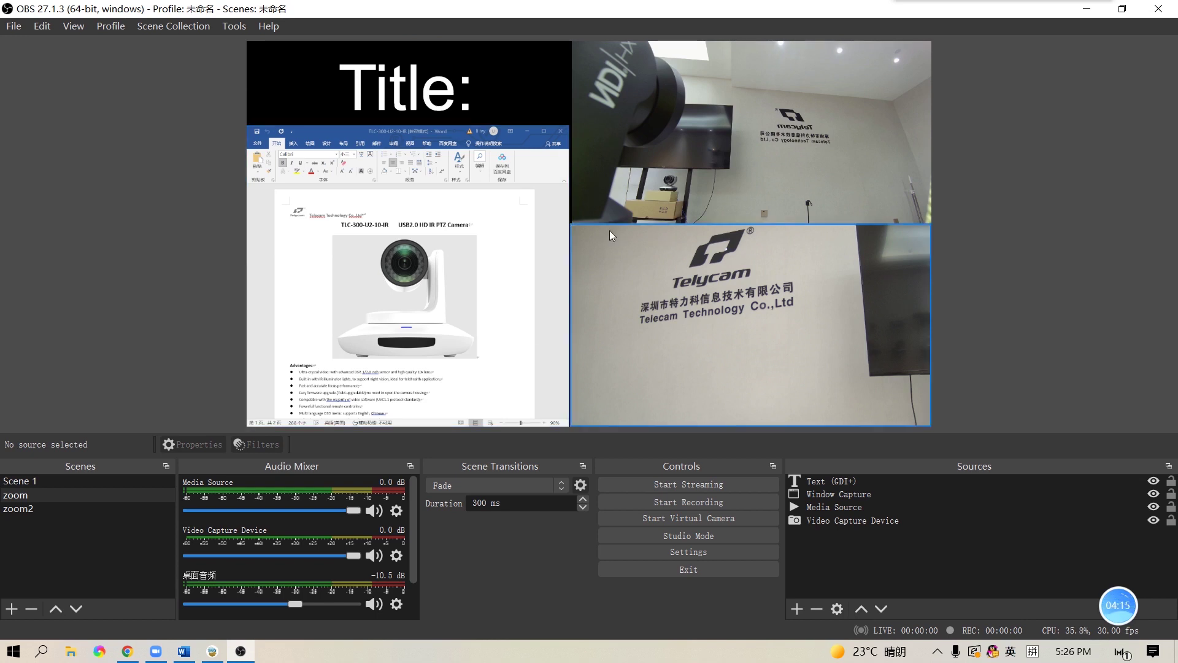
Step: Start the OBS virtual camera, and switch to Zoom to start a new meeting in a maximized window
click(688, 519)
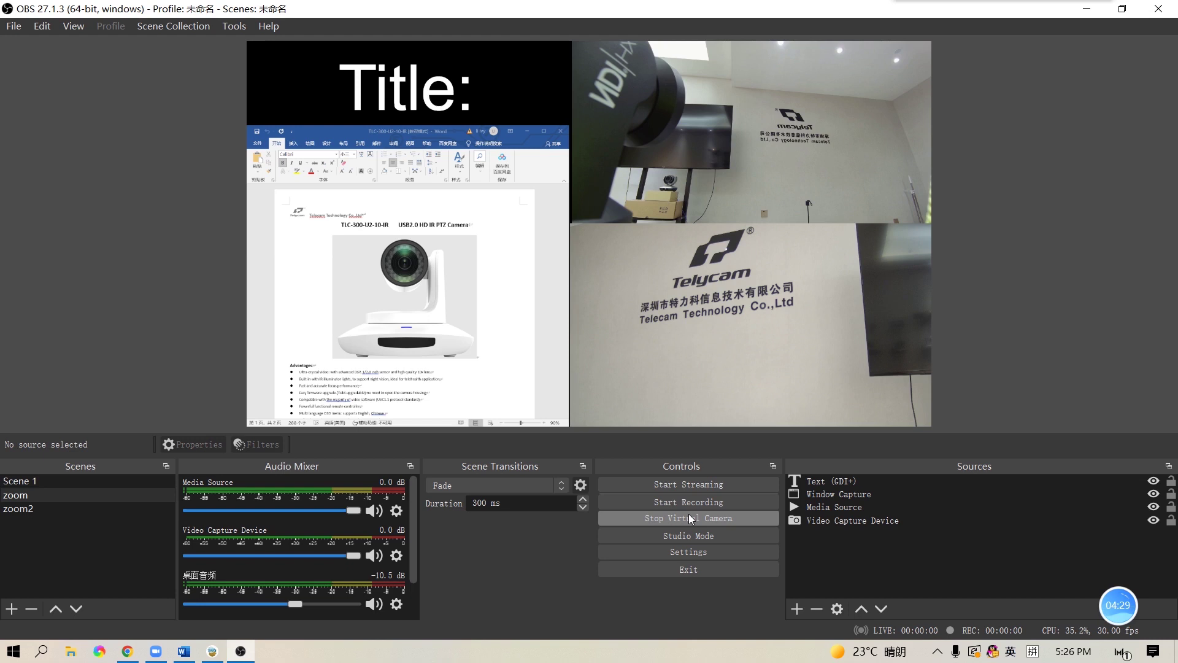
click(1081, 11)
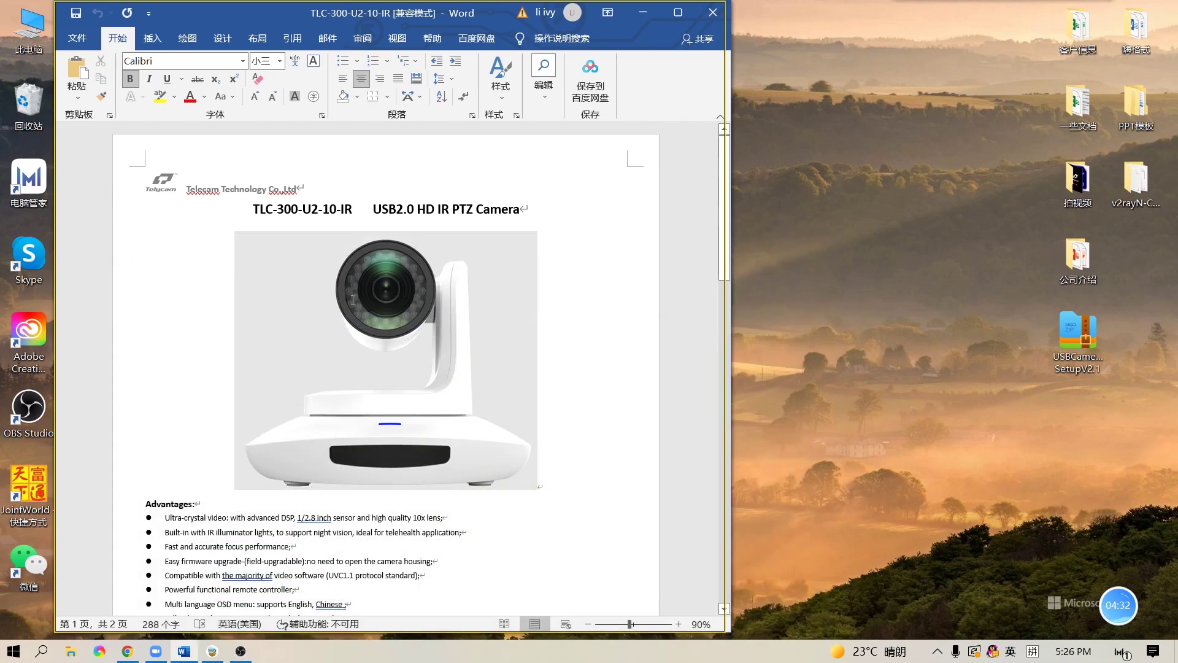
click(153, 654)
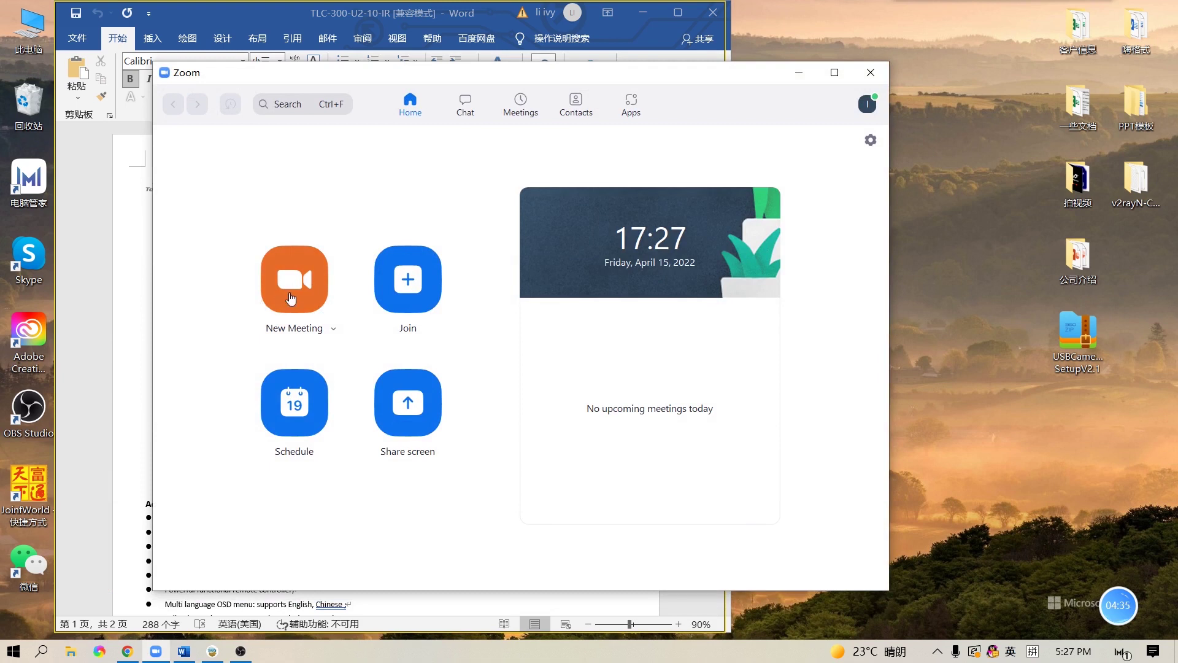
click(291, 299)
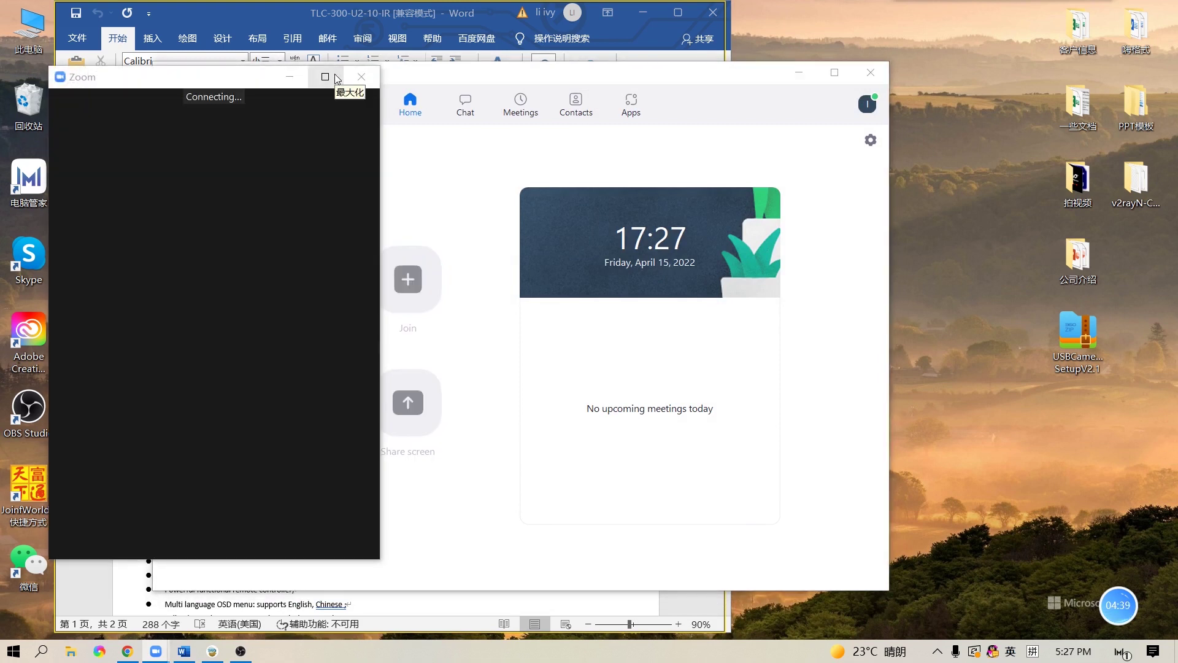
click(325, 76)
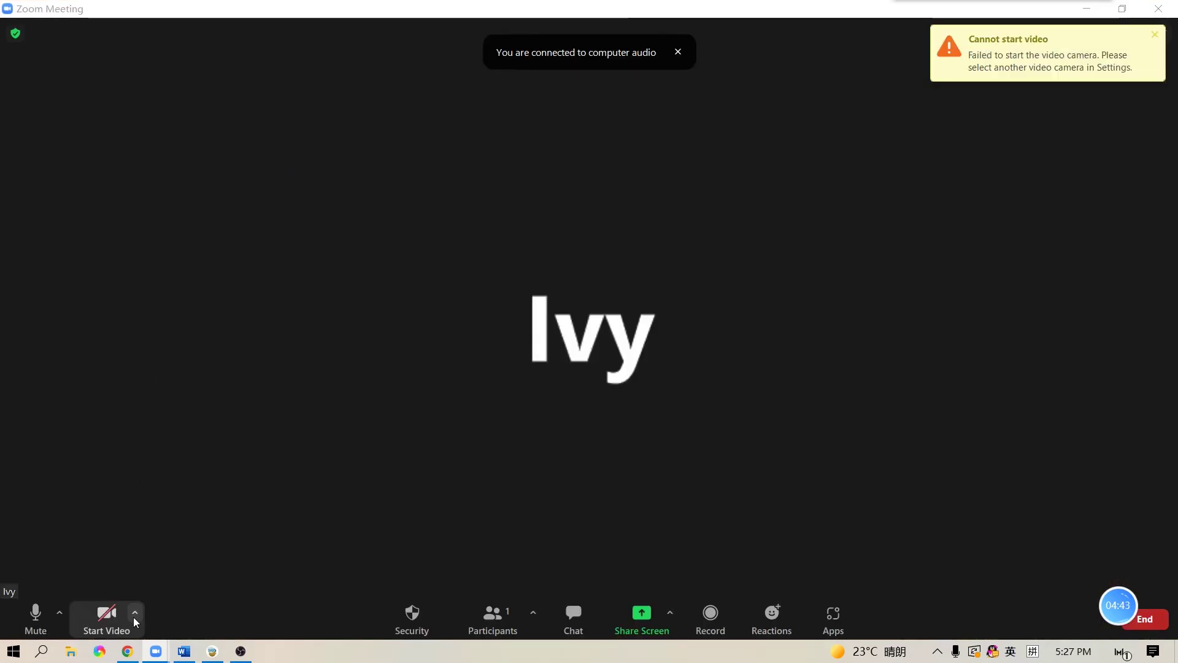
Step: Select OBS Virtual Camera as the meeting's camera and start the video
click(134, 617)
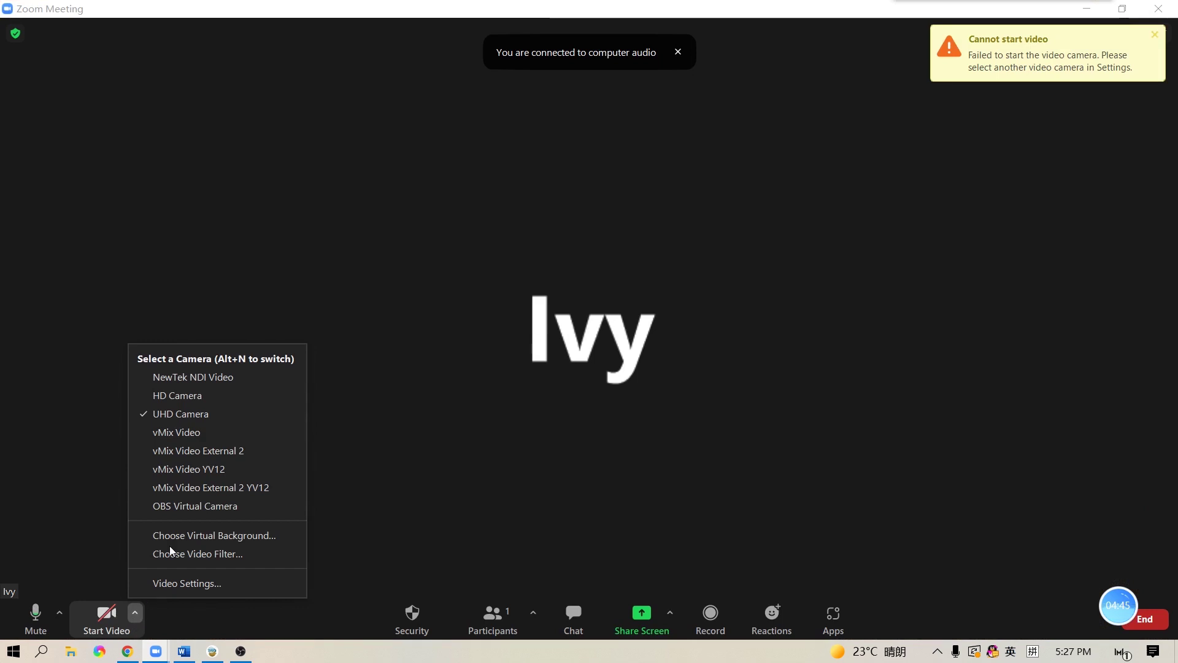
click(182, 513)
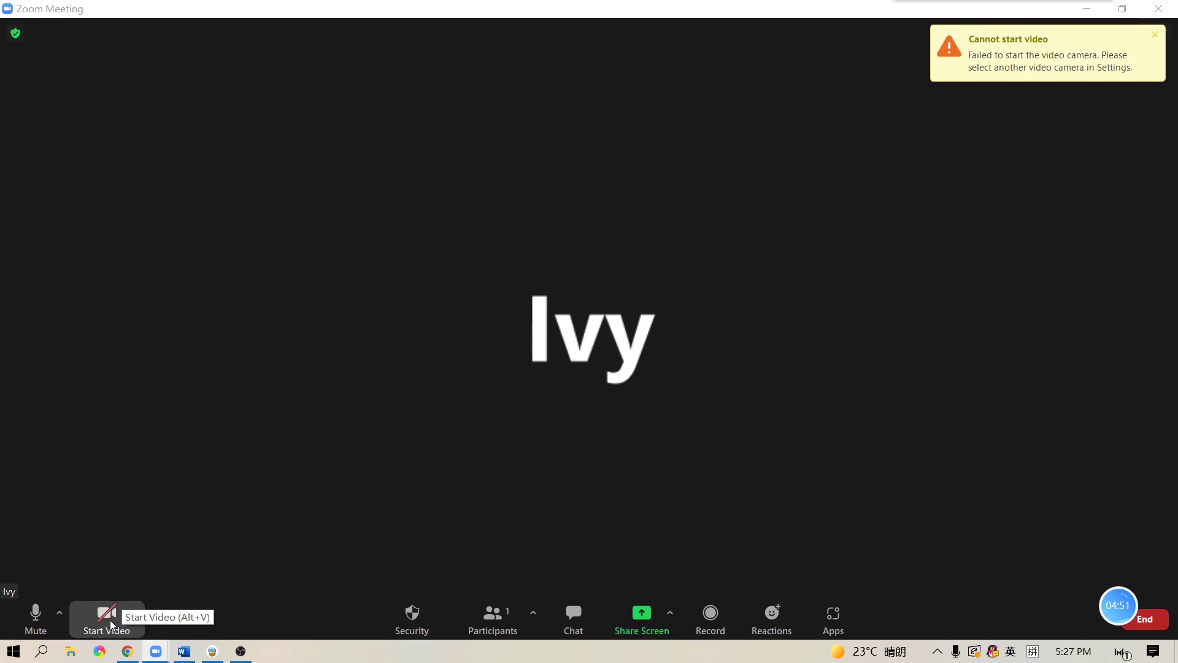
click(110, 621)
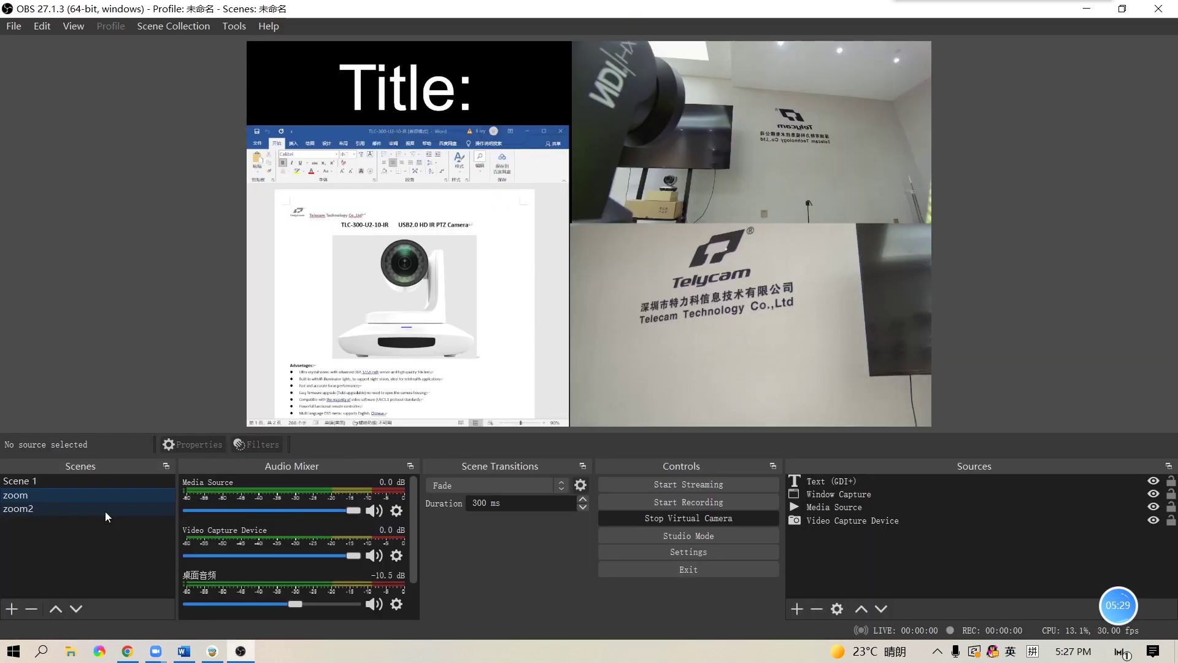
Step: In OBS, show the zoom2 scene and return to the zoom scene
click(105, 511)
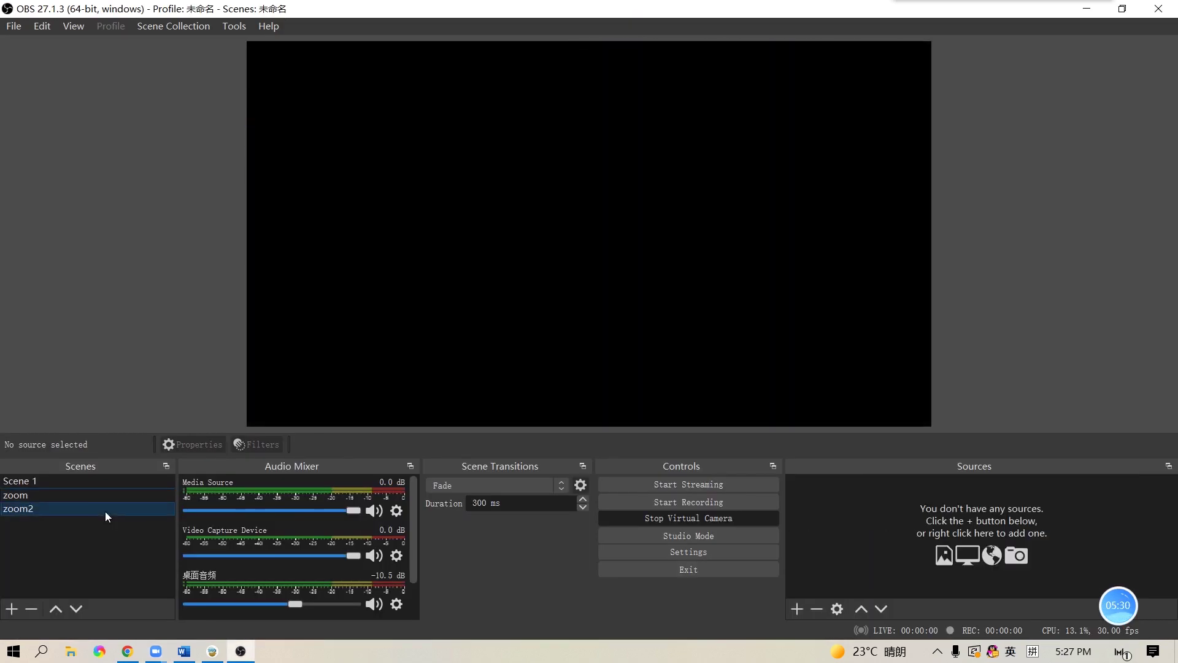
click(116, 495)
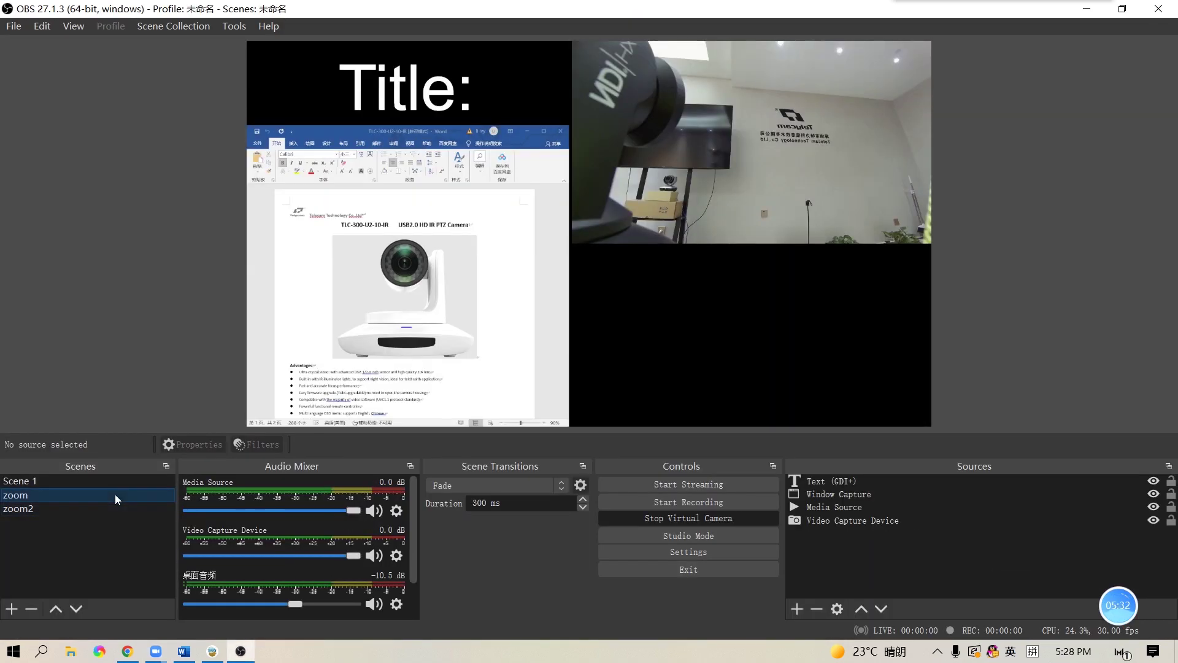